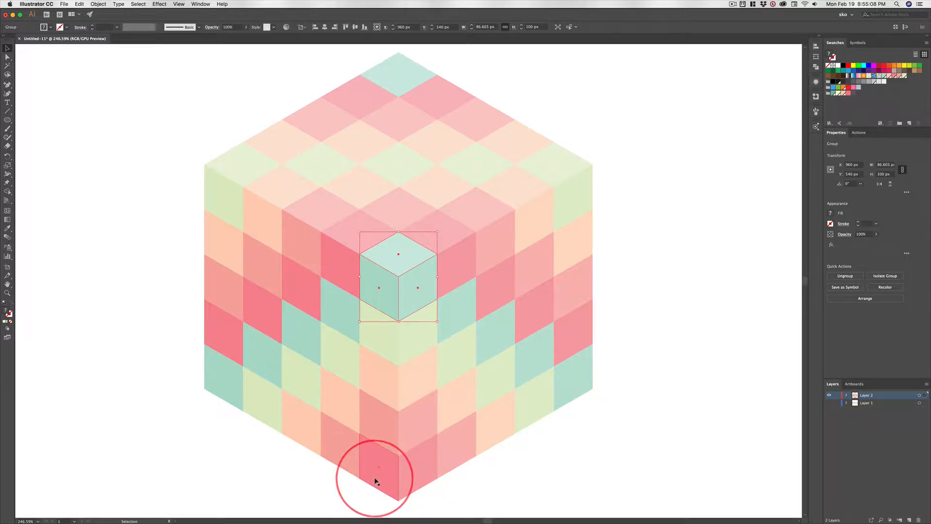
Delete the cubes directly behind, beside and below the central teal cube on its left and front sides.
{"action": "mouse_move", "coordinate": [376, 481]}
{"action": "left_mouse_down"}
{"action": "mouse_move", "coordinate": [390, 297]}
{"action": "mouse_move", "coordinate": [367, 423]}
{"action": "mouse_move", "coordinate": [332, 444]}
{"action": "mouse_move", "coordinate": [374, 466]}
{"action": "mouse_move", "coordinate": [385, 420]}
{"action": "mouse_move", "coordinate": [338, 442]}
{"action": "mouse_move", "coordinate": [349, 361]}
{"action": "mouse_move", "coordinate": [339, 331]}
{"action": "mouse_move", "coordinate": [213, 350]}
{"action": "mouse_move", "coordinate": [214, 327]}
{"action": "mouse_move", "coordinate": [401, 474]}
{"action": "mouse_move", "coordinate": [384, 304]}
{"action": "mouse_move", "coordinate": [322, 243]}
{"action": "mouse_move", "coordinate": [233, 208]}
{"action": "mouse_move", "coordinate": [257, 398]}
{"action": "mouse_move", "coordinate": [408, 470]}
{"action": "mouse_move", "coordinate": [388, 474]}
{"action": "left_mouse_up"}
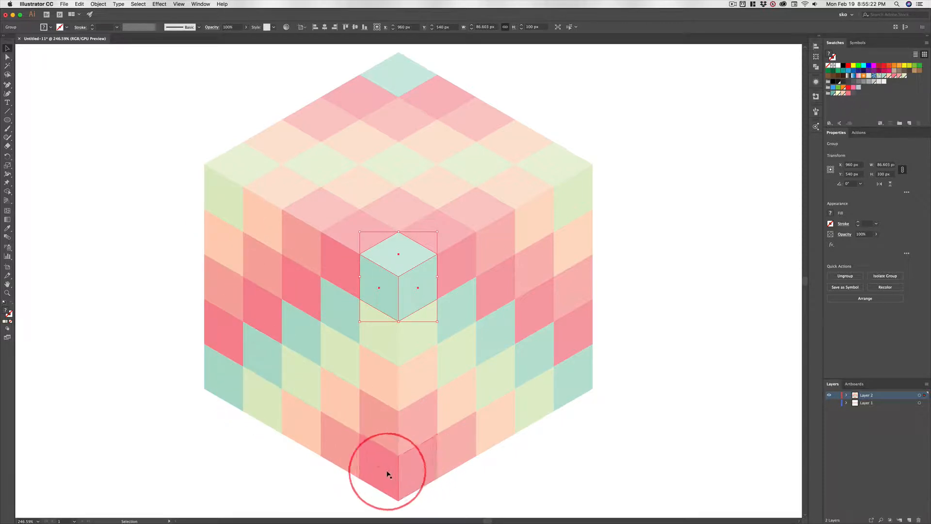
{"action": "left_click", "coordinate": [274, 501]}
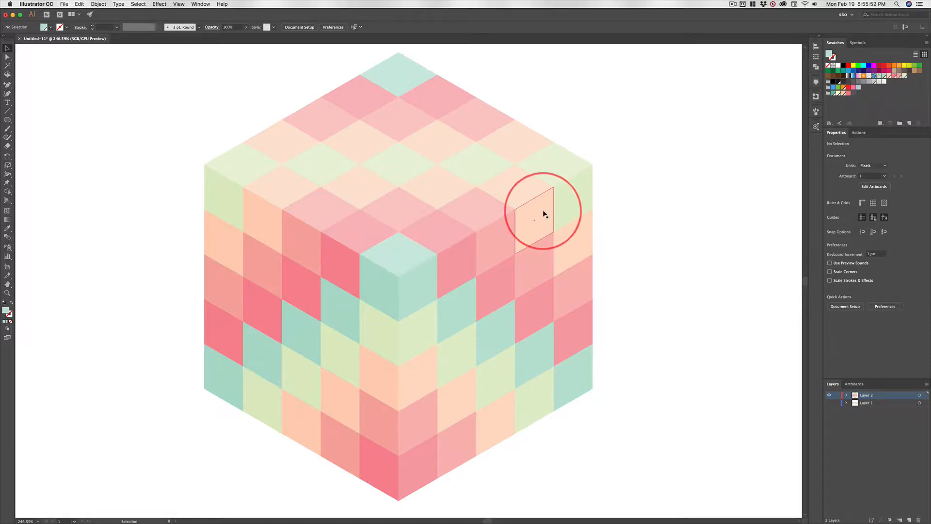
{"action": "left_click_drag", "start_coordinate": [407, 209], "coordinate": [352, 238]}
{"action": "key", "text": "Delete"}
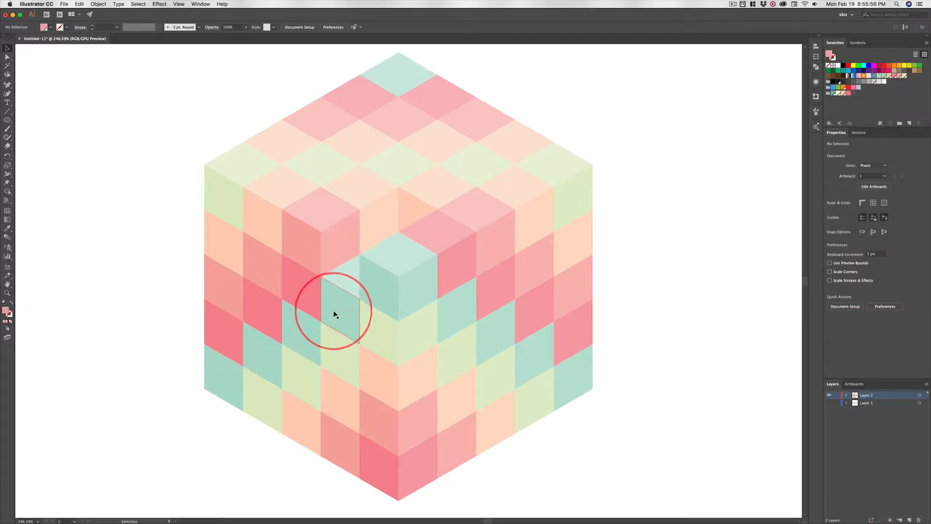
{"action": "left_click", "coordinate": [330, 323]}
{"action": "key", "text": "Delete"}
{"action": "left_click", "coordinate": [387, 335]}
{"action": "key", "text": "Delete"}
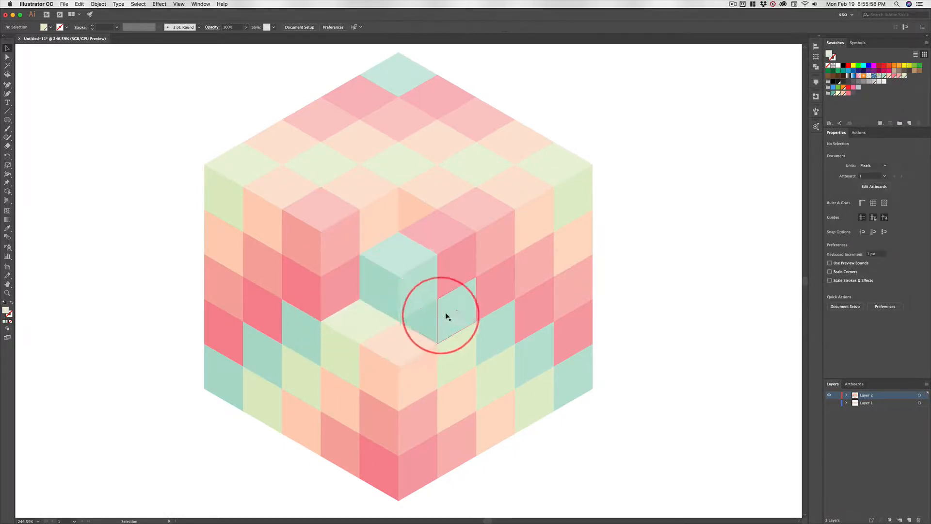
Delete the remaining cubes on the right side of the central teal cube so it stands free.
{"action": "left_click", "coordinate": [457, 281]}
{"action": "key", "text": "Delete"}
{"action": "left_click", "coordinate": [456, 288]}
{"action": "key", "text": "Delete"}
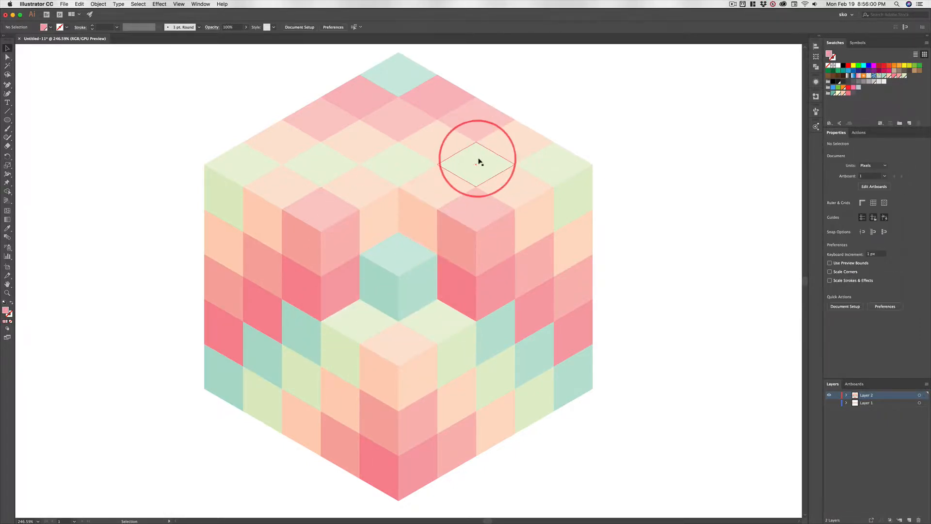
Delete the top-face cubes lying between the outer back rows and the inner block, forming an L-shaped channel.
{"action": "left_click", "coordinate": [491, 162]}
{"action": "key", "text": "Delete"}
{"action": "left_click", "coordinate": [481, 161]}
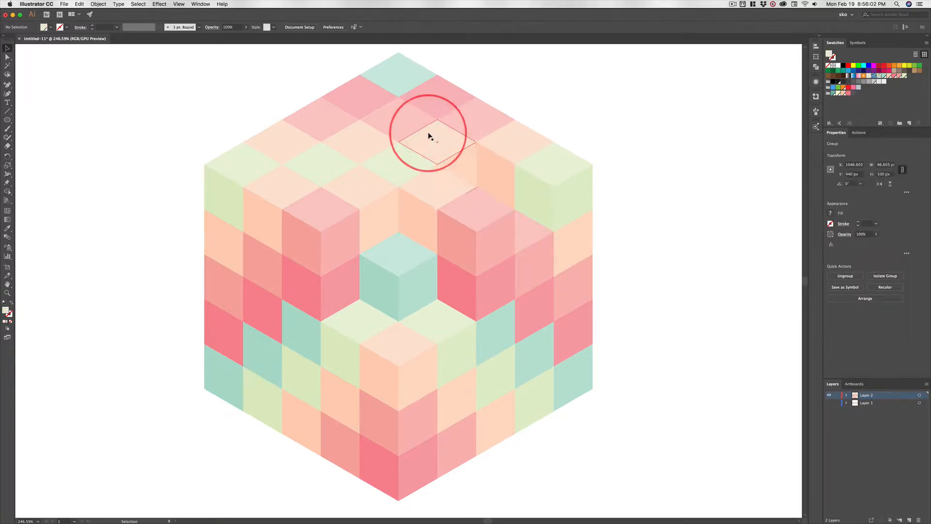
{"action": "key", "text": "Delete"}
{"action": "left_click", "coordinate": [408, 121]}
{"action": "key", "text": "Delete"}
{"action": "left_click", "coordinate": [399, 119]}
{"action": "key", "text": "Delete"}
{"action": "left_click", "coordinate": [362, 144]}
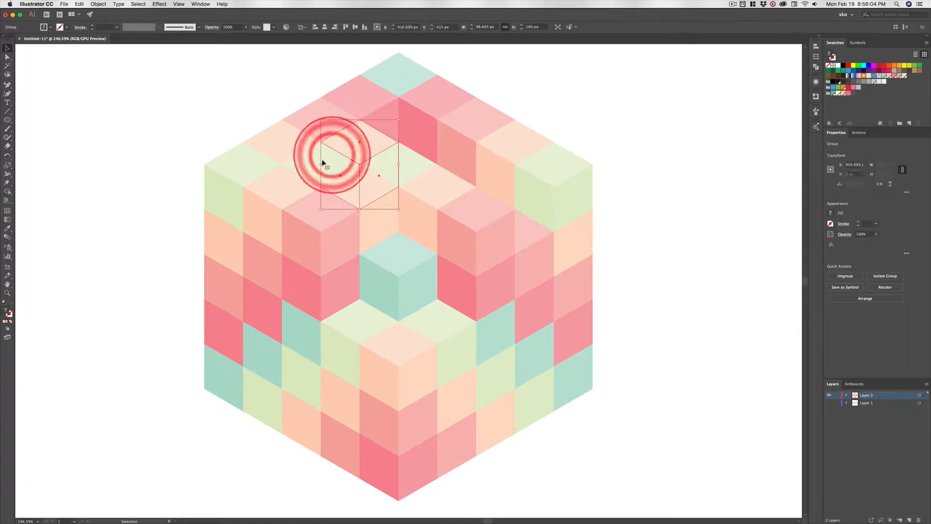
{"action": "key", "text": "Delete"}
{"action": "left_click", "coordinate": [307, 162]}
{"action": "key", "text": "Delete"}
Delete the cubes in the second column from the outer edge of the large cube's left face.
{"action": "left_click", "coordinate": [252, 235]}
{"action": "key", "text": "Delete"}
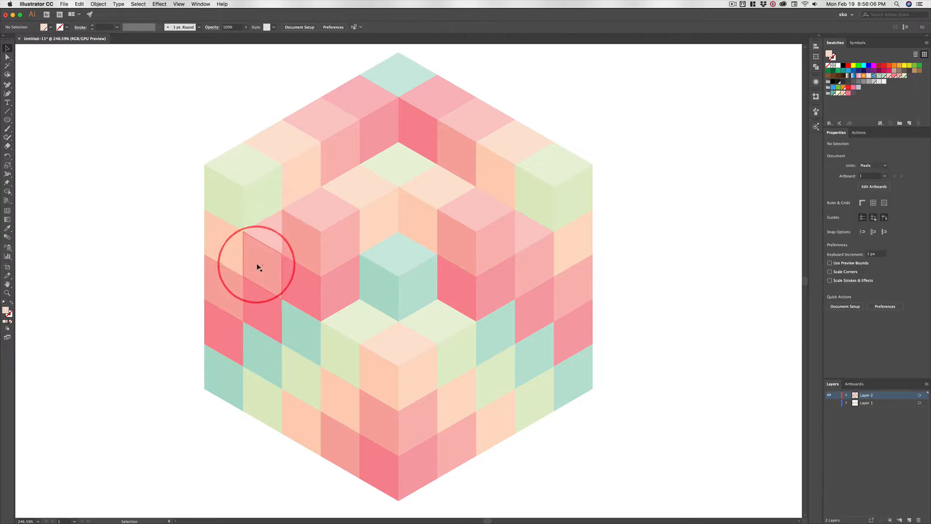
{"action": "left_click", "coordinate": [254, 276]}
{"action": "key", "text": "Delete"}
{"action": "left_click", "coordinate": [265, 316]}
{"action": "key", "text": "Delete"}
Delete the cubes along the second row from the bottom of the left face, through to the front corner.
{"action": "left_click", "coordinate": [273, 369]}
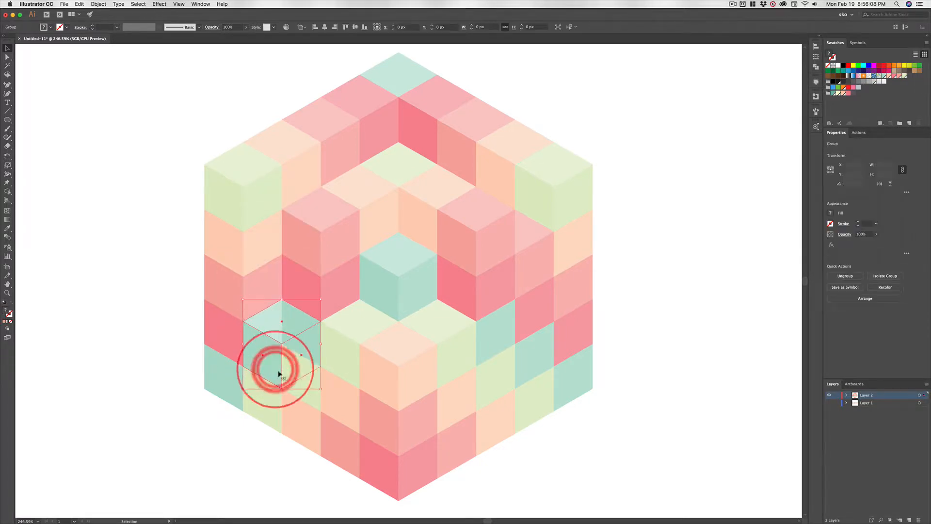
{"action": "key", "text": "Delete"}
{"action": "left_click", "coordinate": [306, 382]}
{"action": "key", "text": "Delete"}
{"action": "left_click", "coordinate": [340, 400]}
{"action": "key", "text": "Delete"}
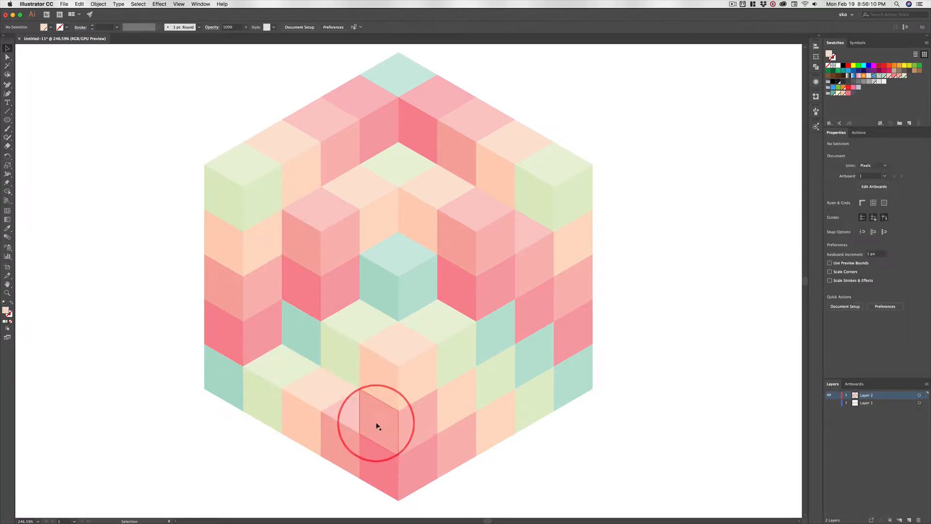
{"action": "left_click", "coordinate": [381, 421]}
{"action": "key", "text": "Delete"}
Delete the matching cubes on the right face, along the second row from the bottom and the second column from the outer edge.
{"action": "left_click", "coordinate": [501, 386]}
{"action": "key", "text": "Delete"}
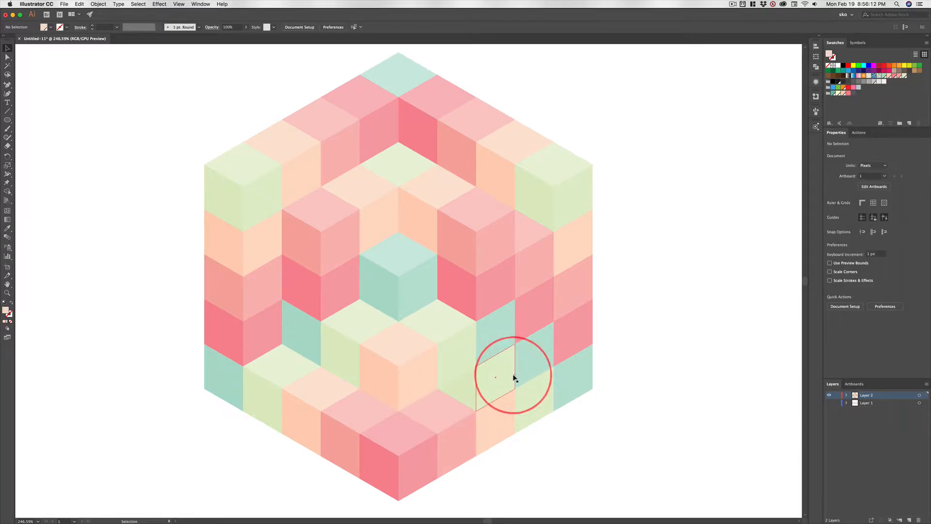
{"action": "left_click", "coordinate": [518, 369]}
{"action": "key", "text": "Delete"}
{"action": "left_click", "coordinate": [541, 303]}
{"action": "key", "text": "Delete"}
{"action": "left_click", "coordinate": [539, 279]}
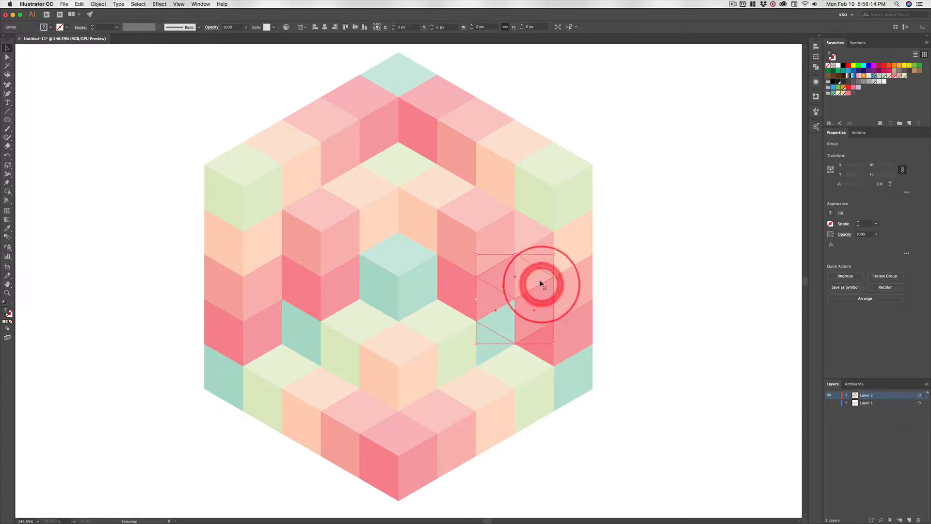
{"action": "key", "text": "Delete"}
{"action": "left_click", "coordinate": [565, 249]}
{"action": "key", "text": "Delete"}
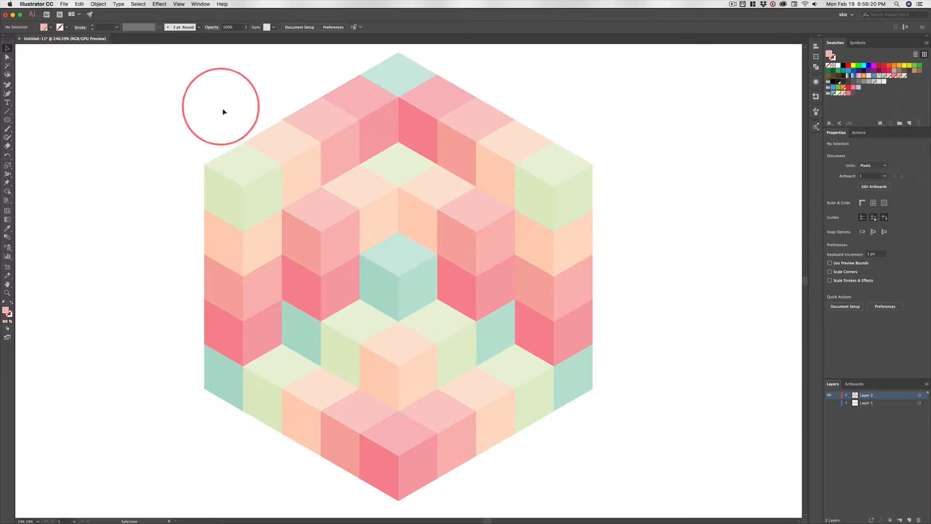
Ungroup all remaining cubes into individual faces, check that a single face selects separately, and clear the selection.
{"action": "left_click", "coordinate": [233, 166]}
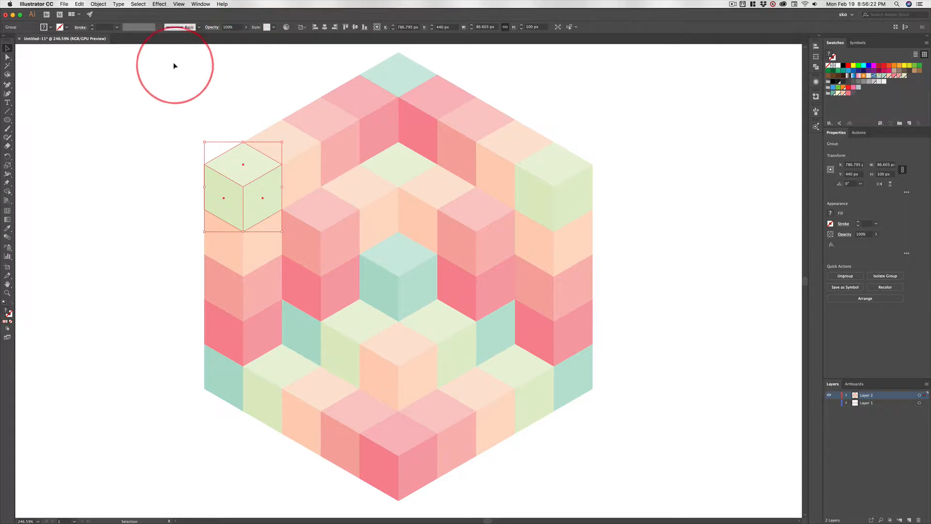
{"action": "left_click_drag", "start_coordinate": [173, 63], "coordinate": [644, 511]}
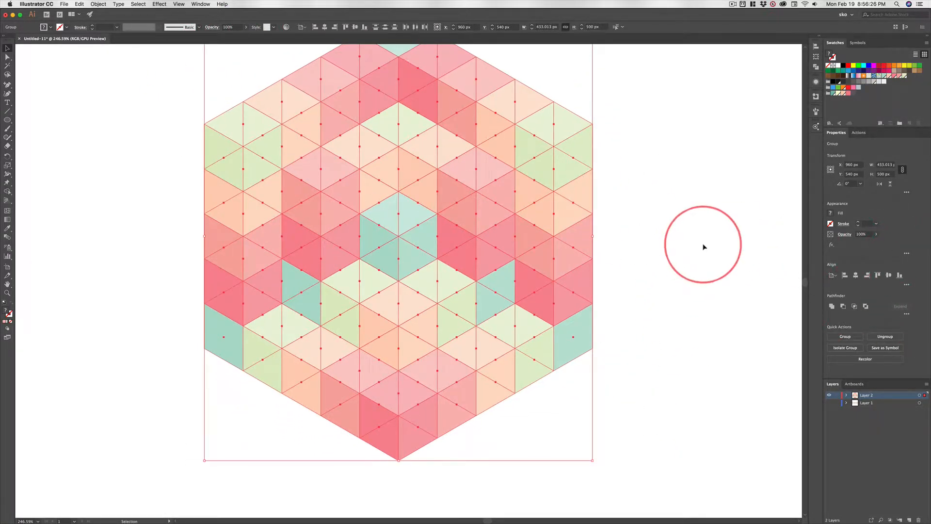
{"action": "scroll", "coordinate": [703, 244], "scroll_direction": "up", "scroll_amount": 2}
{"action": "scroll", "coordinate": [703, 245], "scroll_direction": "up", "scroll_amount": 3}
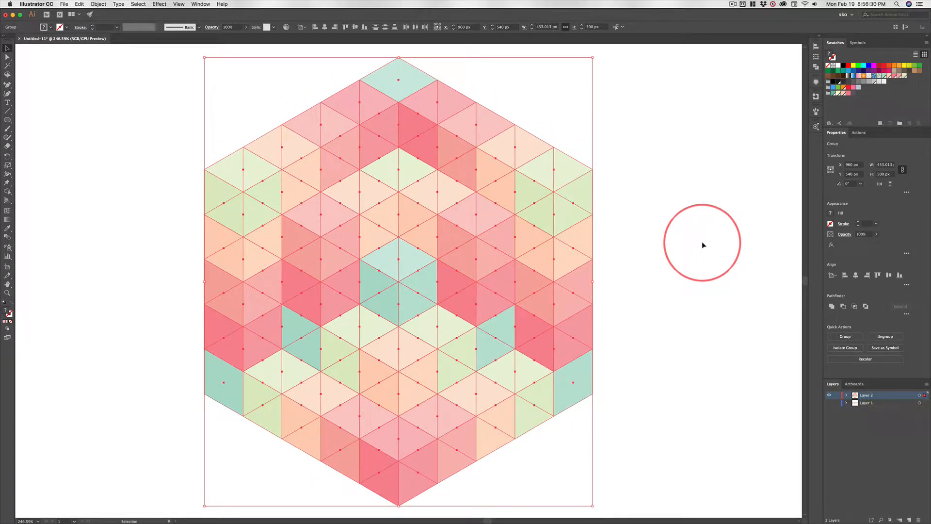
{"action": "key", "text": "super+shift+g"}
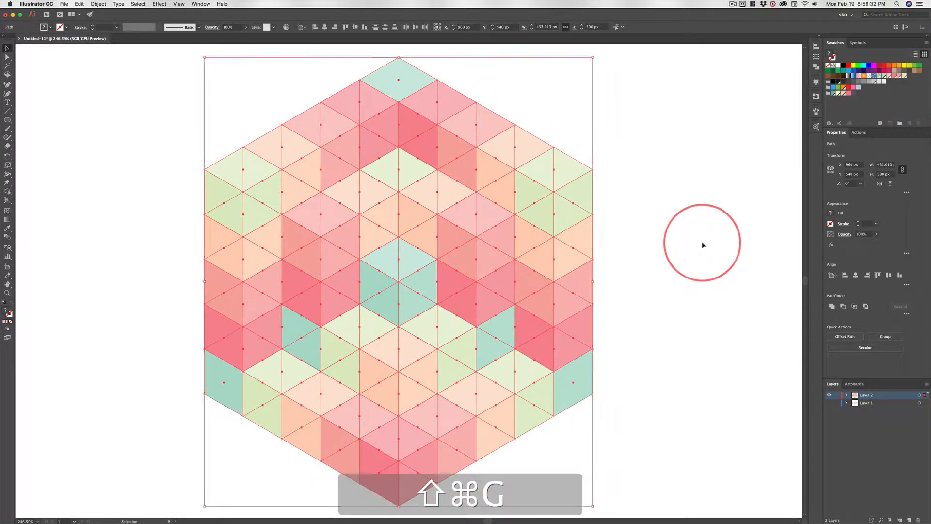
{"action": "left_click", "coordinate": [683, 240]}
{"action": "left_click", "coordinate": [591, 203]}
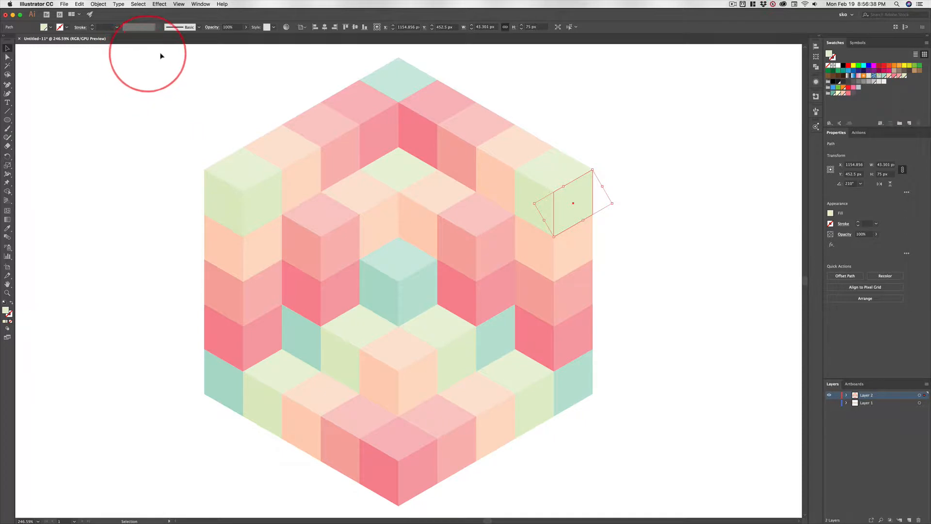
{"action": "left_click_drag", "start_coordinate": [161, 55], "coordinate": [665, 472]}
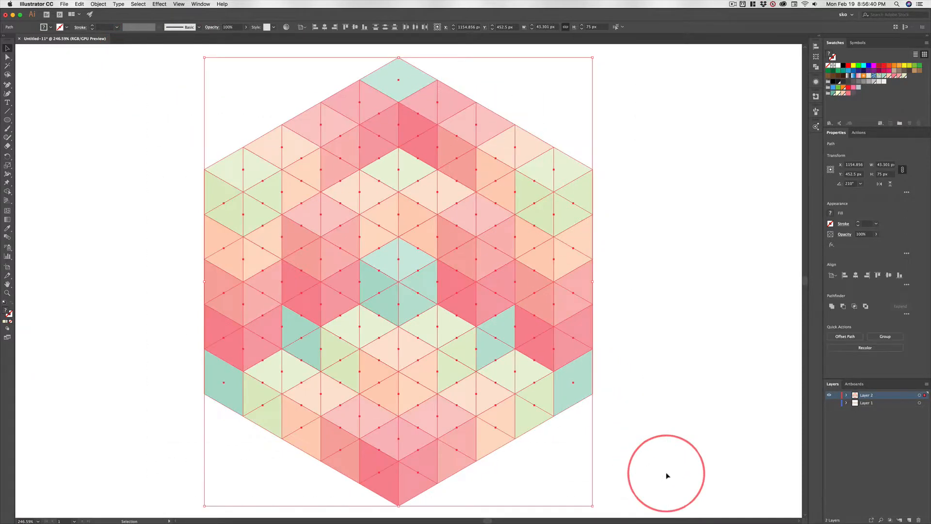
{"action": "left_click", "coordinate": [673, 471]}
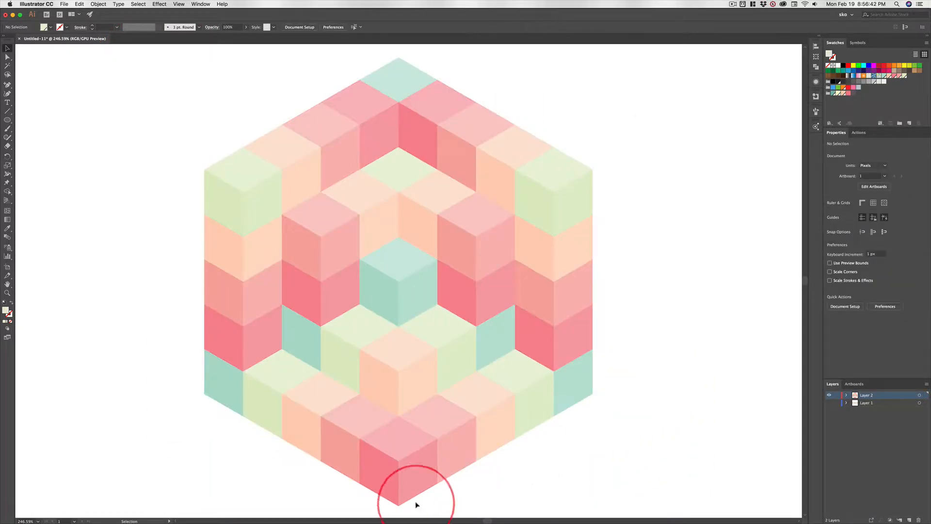
Select the nine outermost right-facing faces along the bottom row and the far-right column of the large cube.
{"action": "left_click", "coordinate": [418, 476]}
{"action": "left_click", "coordinate": [578, 391], "text": "shift"}
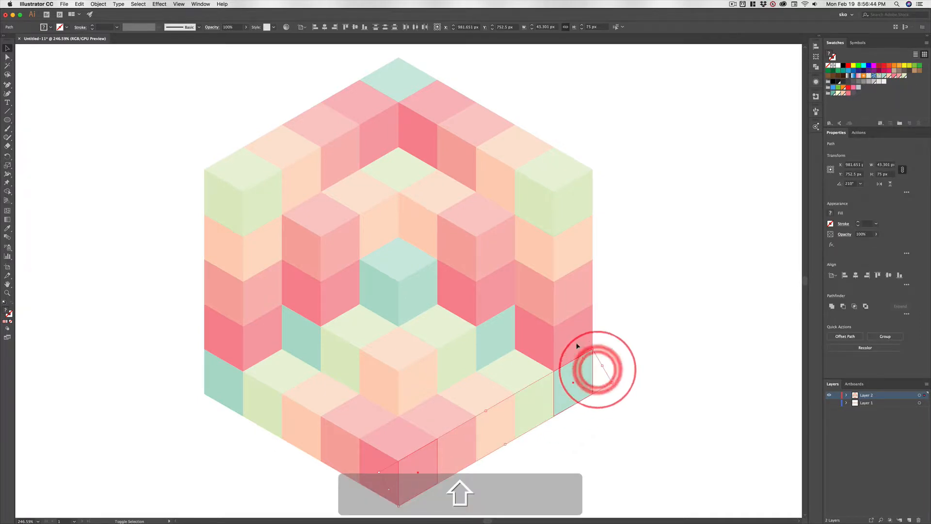
{"action": "left_click", "coordinate": [573, 194], "text": "shift"}
{"action": "left_click", "coordinate": [575, 248], "text": "shift"}
{"action": "left_click", "coordinate": [567, 291], "text": "shift"}
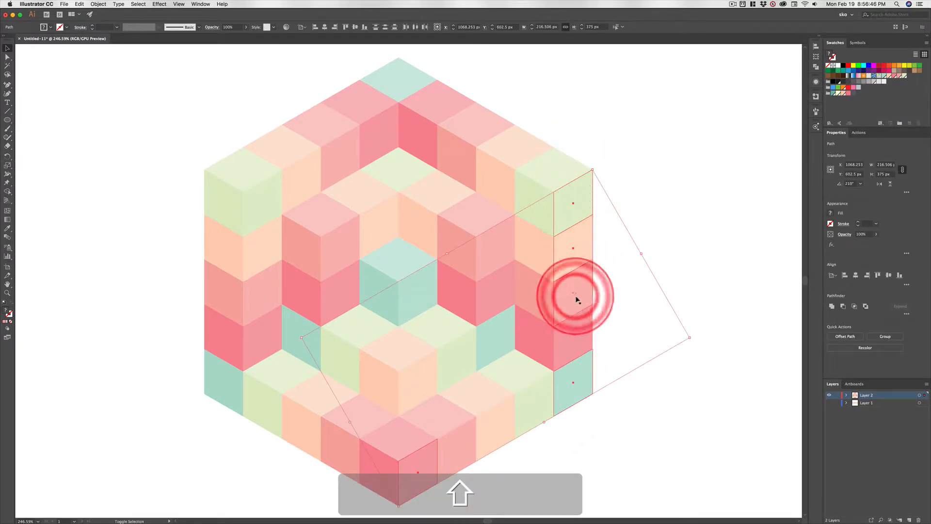
{"action": "left_click", "coordinate": [581, 339], "text": "shift"}
{"action": "left_click", "coordinate": [536, 406], "text": "shift"}
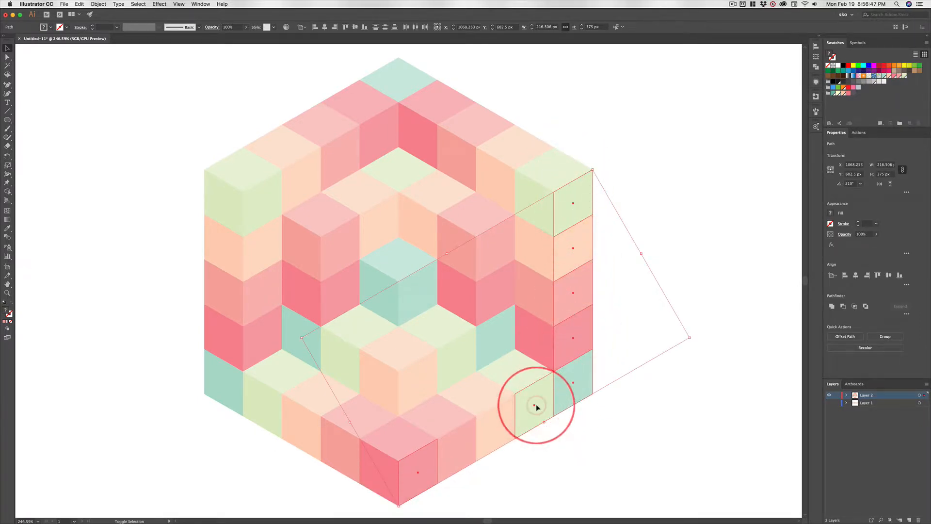
{"action": "left_click", "coordinate": [495, 420], "text": "shift"}
{"action": "left_click", "coordinate": [473, 435], "text": "shift"}
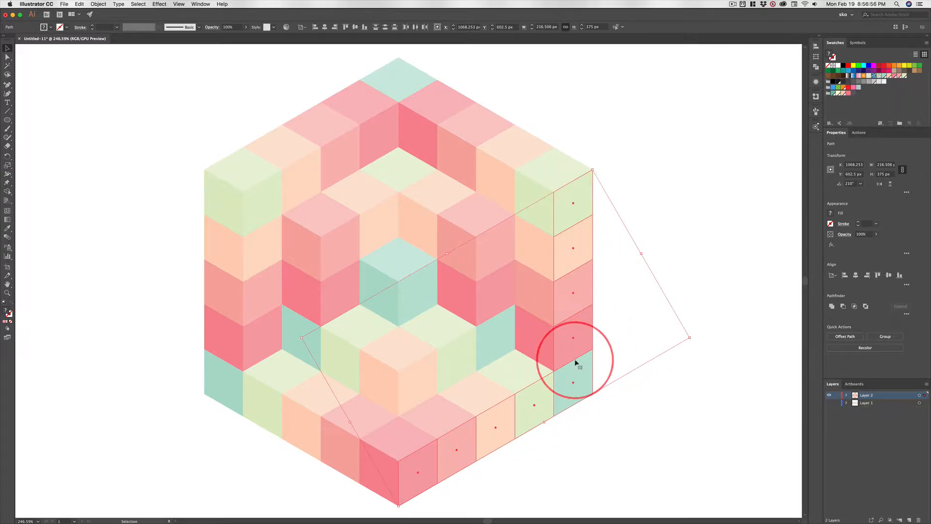
Open the Attributes panel and expand it fully to reach the center-point display options.
{"action": "left_click", "coordinate": [201, 5]}
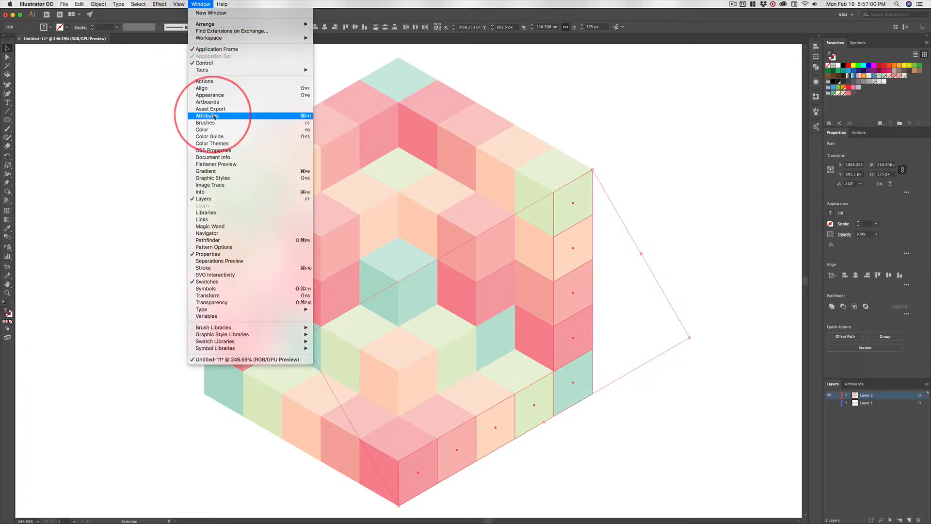
{"action": "left_click", "coordinate": [817, 101]}
{"action": "left_click", "coordinate": [815, 97]}
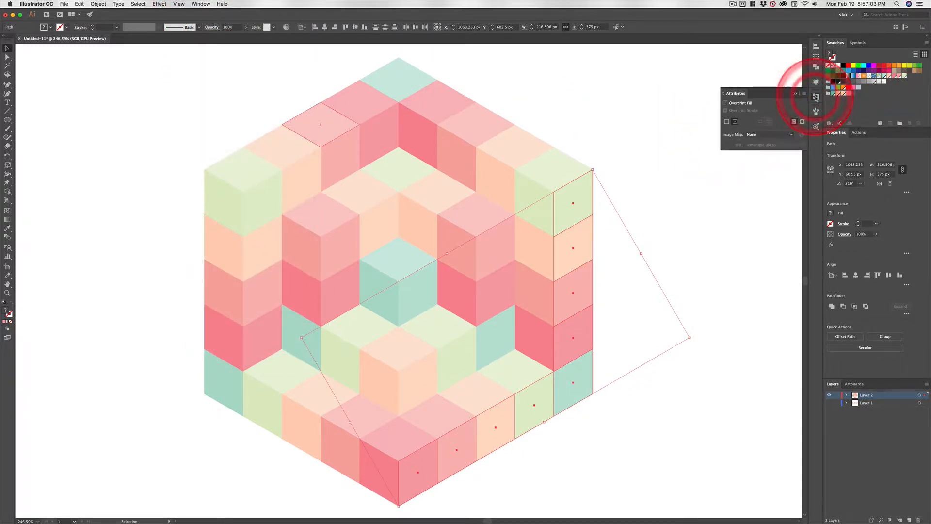
{"action": "left_click", "coordinate": [725, 94]}
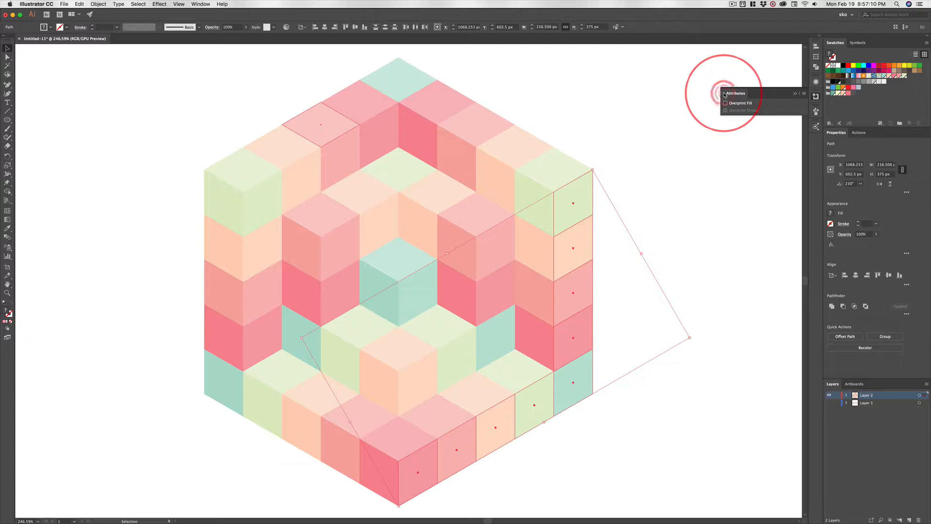
{"action": "left_click", "coordinate": [725, 94]}
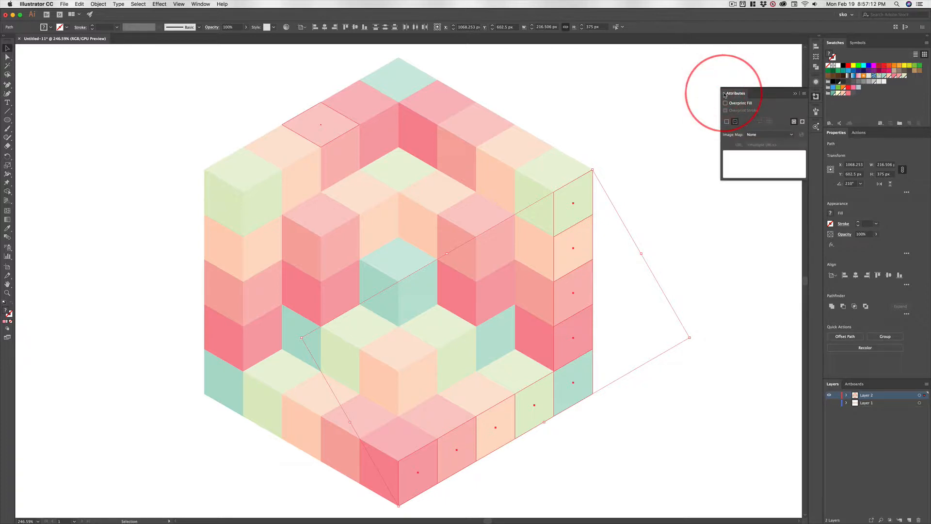
{"action": "left_click", "coordinate": [727, 123]}
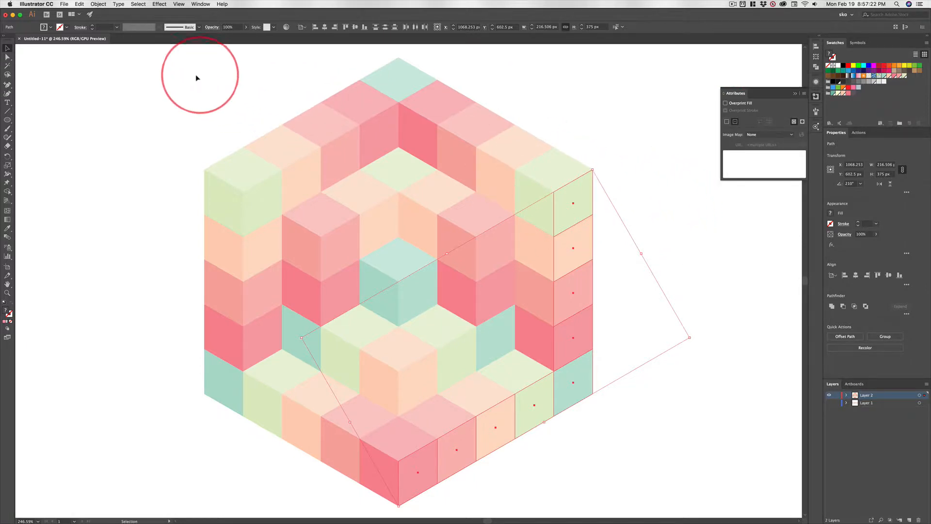
Select every cube face to check the center-point display options, and clear the selection.
{"action": "left_click_drag", "start_coordinate": [171, 58], "coordinate": [651, 488]}
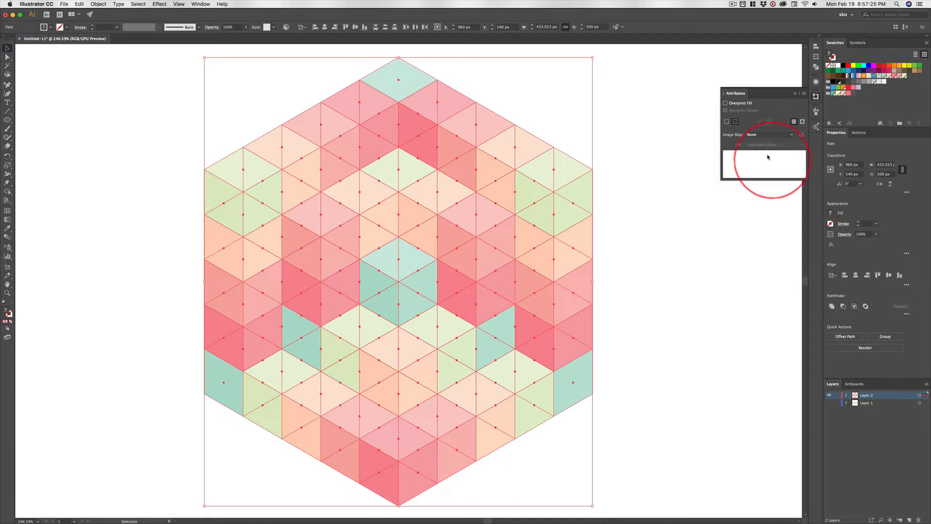
{"action": "left_click", "coordinate": [727, 122]}
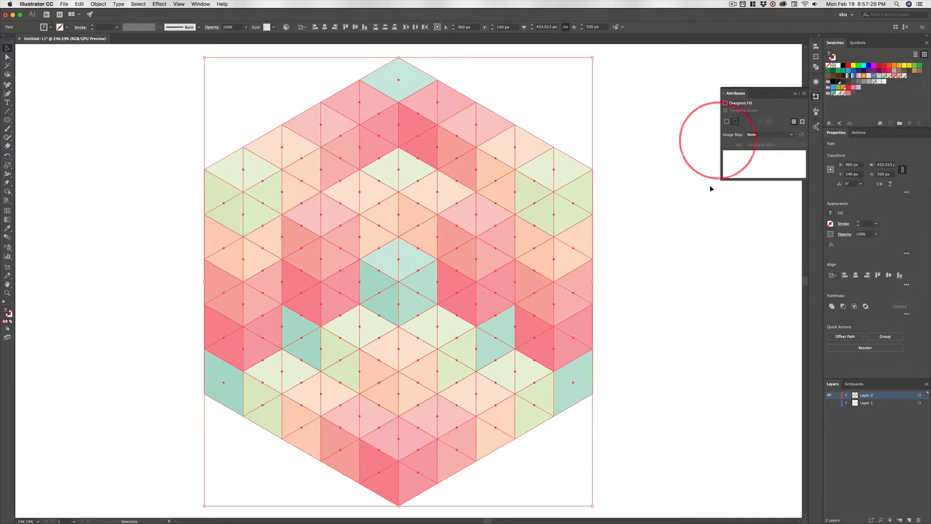
{"action": "left_click", "coordinate": [706, 280]}
{"action": "left_click", "coordinate": [691, 196]}
{"action": "left_click", "coordinate": [616, 369]}
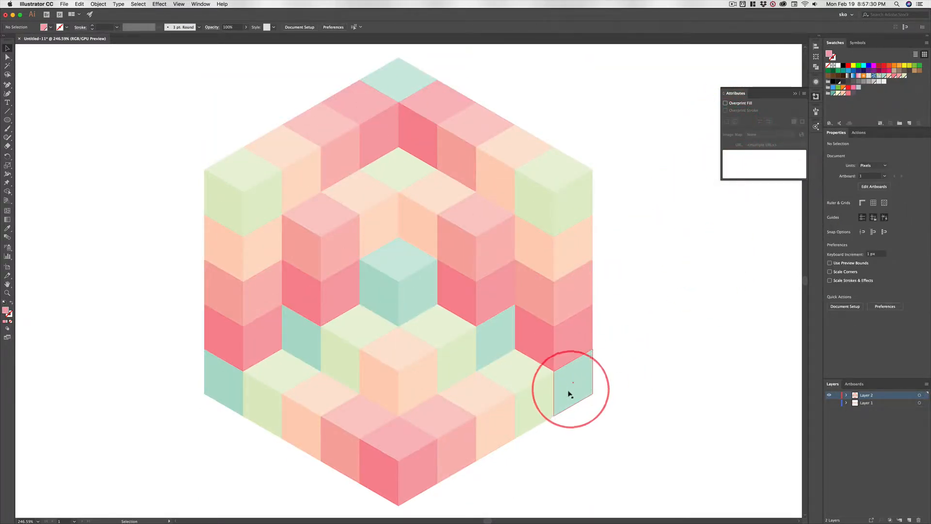
Select the right-facing faces along the large cube's bottom row and up its far-right column.
{"action": "left_click", "coordinate": [401, 471]}
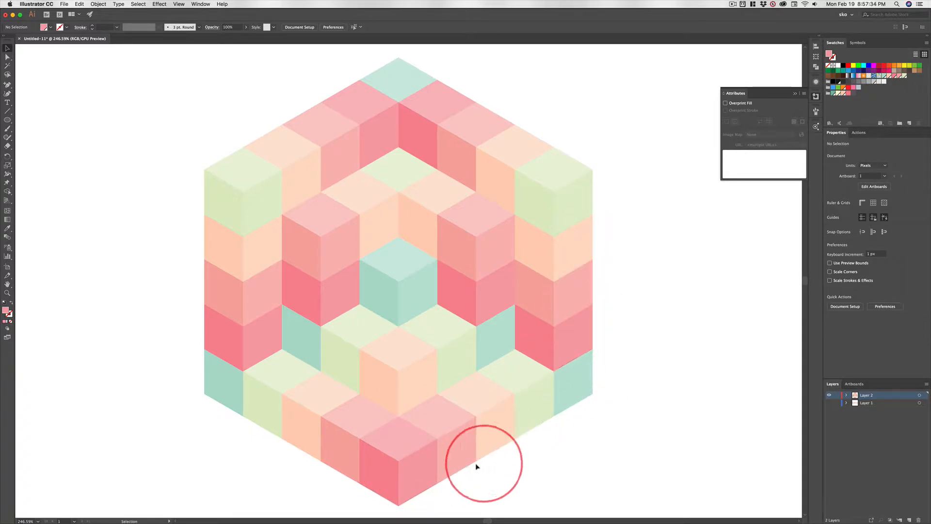
{"action": "left_click", "coordinate": [423, 464], "text": "shift"}
{"action": "left_click", "coordinate": [458, 440], "text": "shift"}
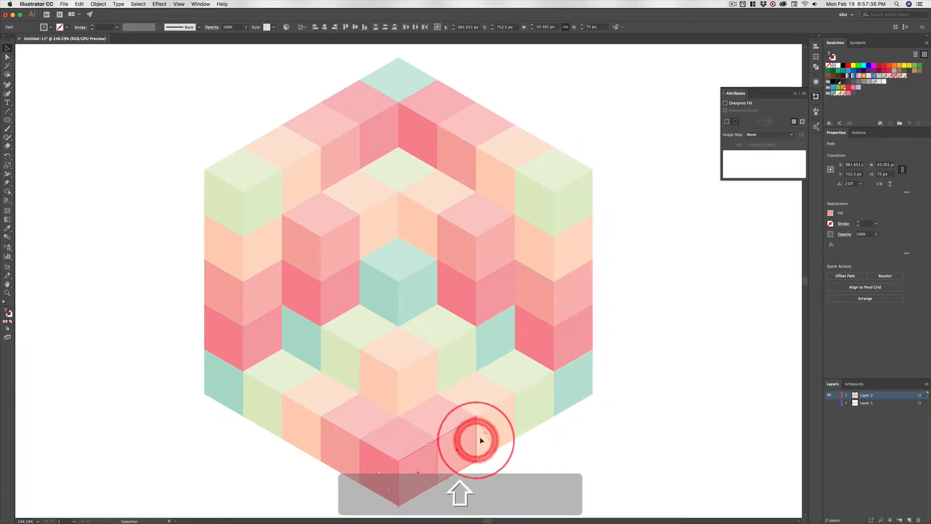
{"action": "left_click", "coordinate": [495, 428], "text": "shift"}
{"action": "left_click", "coordinate": [533, 413], "text": "shift"}
{"action": "left_click", "coordinate": [574, 390], "text": "shift"}
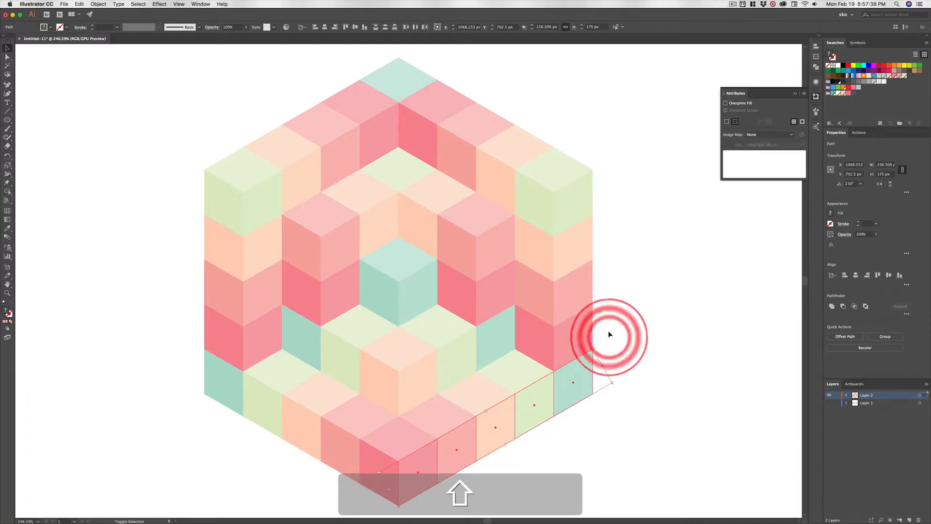
{"action": "left_click", "coordinate": [581, 341], "text": "shift"}
{"action": "left_click", "coordinate": [587, 266], "text": "shift"}
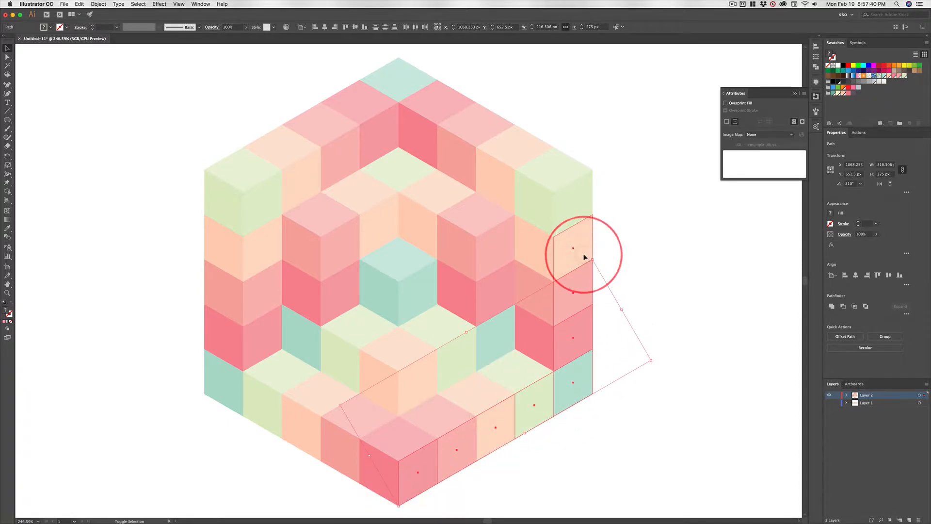
{"action": "left_click", "coordinate": [558, 224], "text": "shift"}
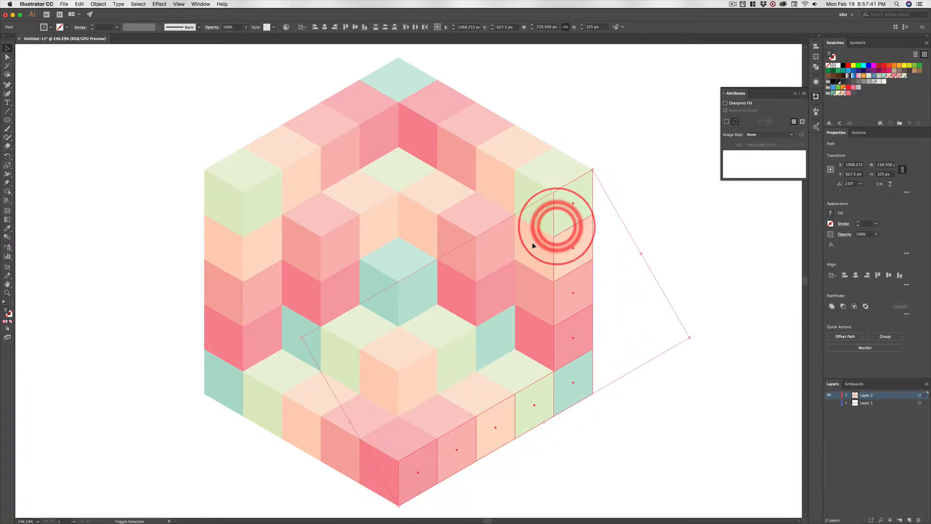
Add the right-facing faces below the upper-left rim and on the left side of the raised middle tier to the selection.
{"action": "left_click", "coordinate": [260, 204], "text": "shift"}
{"action": "left_click", "coordinate": [306, 182], "text": "shift"}
{"action": "left_click", "coordinate": [347, 154], "text": "shift"}
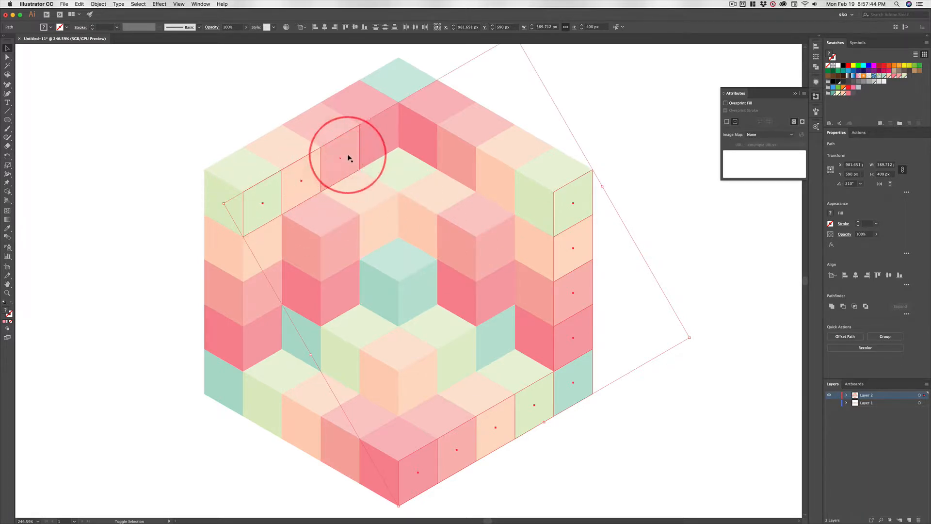
{"action": "left_click", "coordinate": [373, 141], "text": "shift"}
{"action": "left_click", "coordinate": [353, 243], "text": "shift"}
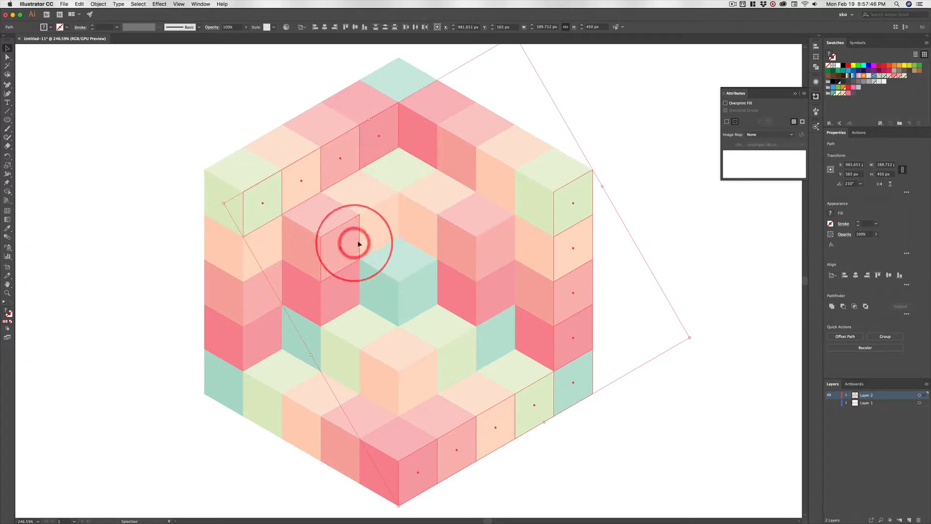
{"action": "left_click", "coordinate": [381, 230], "text": "shift"}
{"action": "left_click", "coordinate": [346, 290], "text": "shift"}
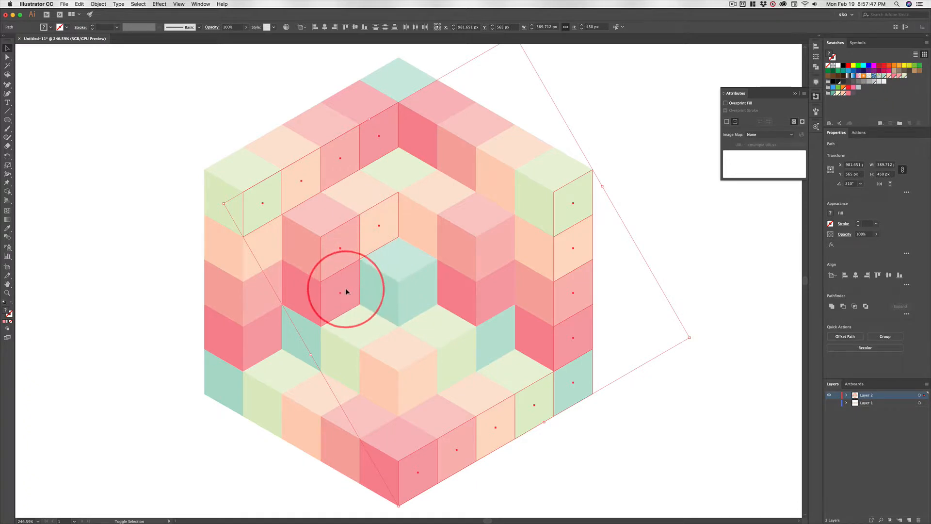
Add the right-facing faces of the central teal cube, the lower inner tier and the far-left column to the selection.
{"action": "left_click", "coordinate": [421, 300], "text": "shift"}
{"action": "left_click", "coordinate": [499, 350], "text": "shift"}
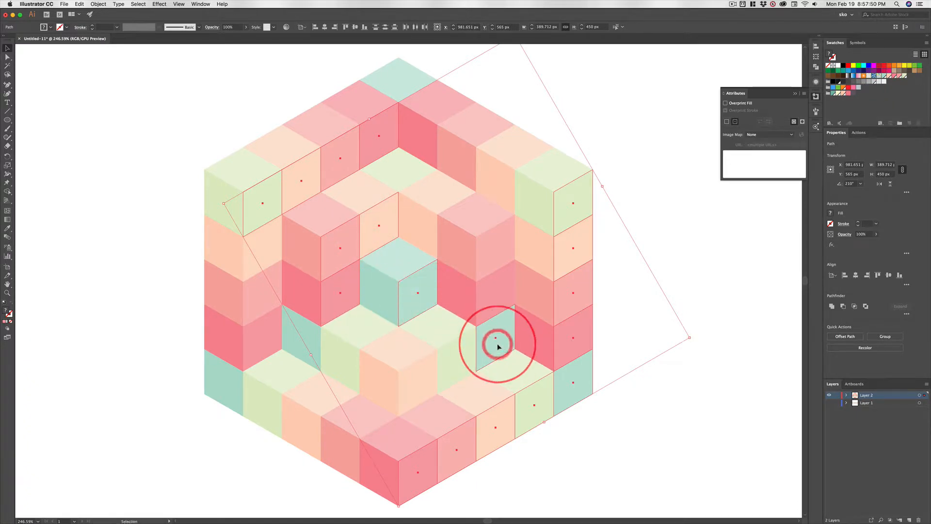
{"action": "left_click", "coordinate": [471, 361], "text": "shift"}
{"action": "left_click", "coordinate": [421, 383], "text": "shift"}
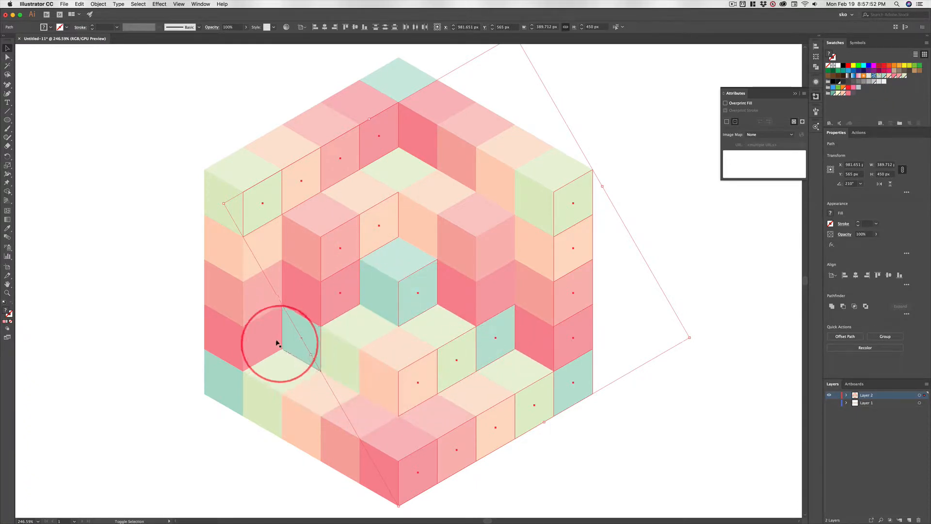
{"action": "left_click", "coordinate": [270, 338], "text": "shift"}
{"action": "left_click", "coordinate": [268, 289], "text": "shift"}
{"action": "left_click", "coordinate": [266, 245], "text": "shift"}
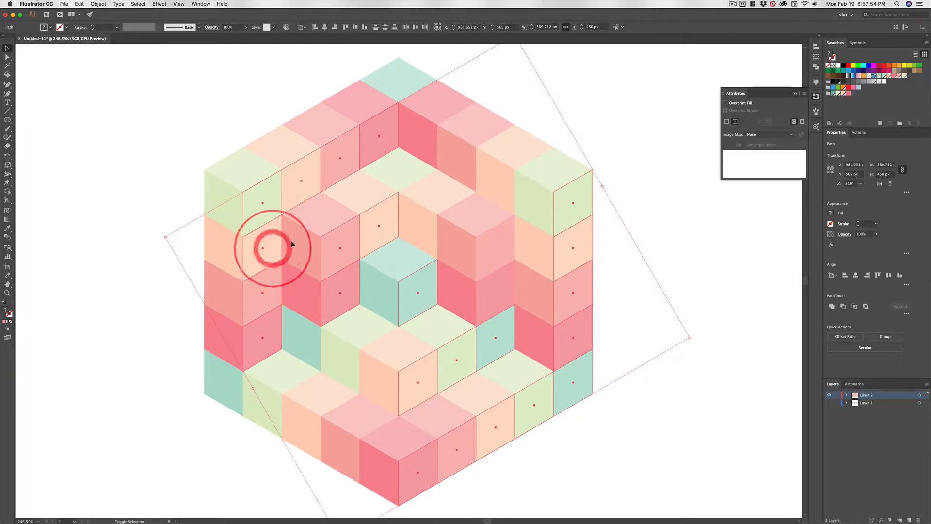
{"action": "left_click", "coordinate": [364, 156], "text": "shift"}
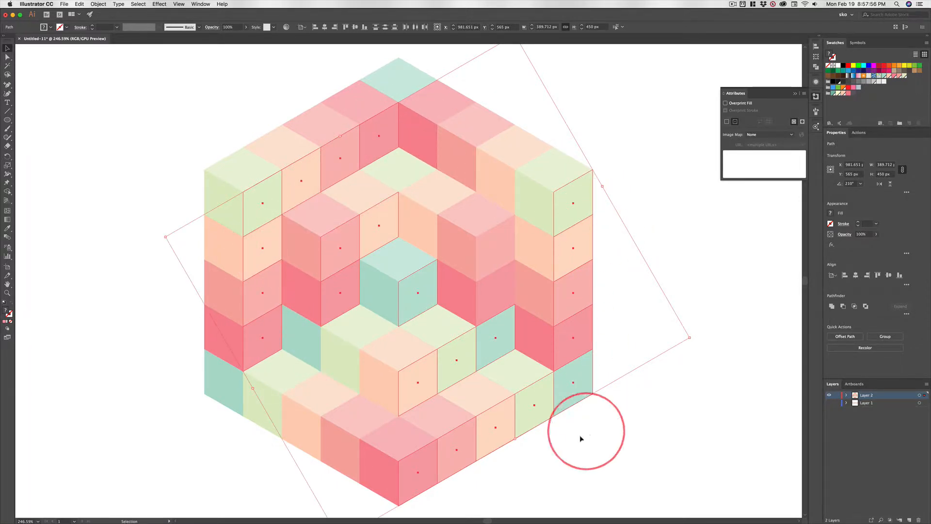
Add the two remaining right-facing faces on the middle tier's right column and group all right-facing faces.
{"action": "left_click", "coordinate": [521, 262], "text": "shift"}
{"action": "left_click", "coordinate": [494, 254], "text": "shift"}
{"action": "left_click", "coordinate": [498, 304], "text": "shift"}
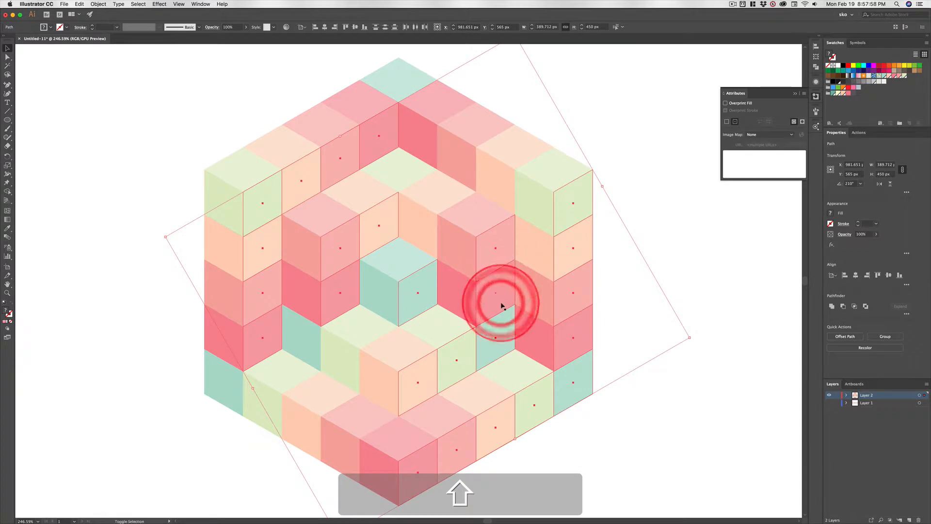
{"action": "left_click", "coordinate": [777, 266], "text": "shift"}
{"action": "key", "text": "super+g"}
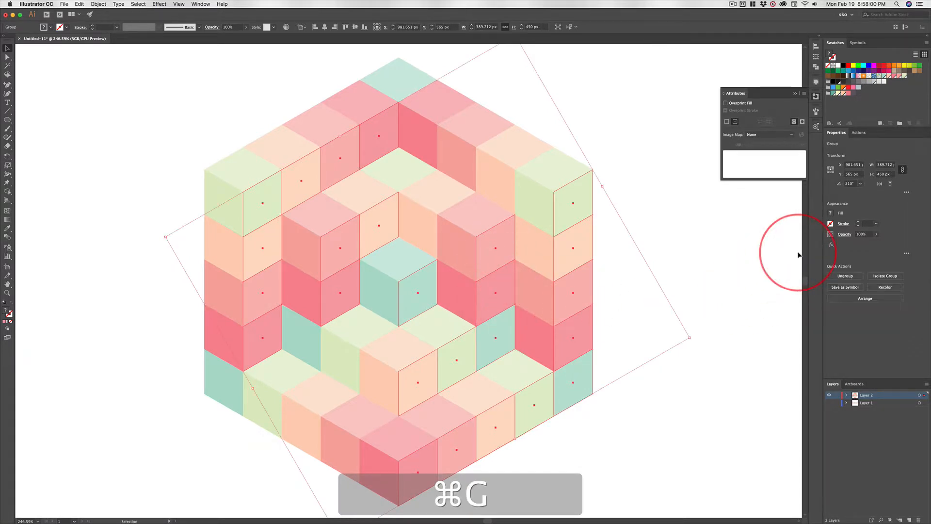
Add the left-facing faces along the lower-left edge and up the far-left column to the selection.
{"action": "left_click", "coordinate": [372, 463]}
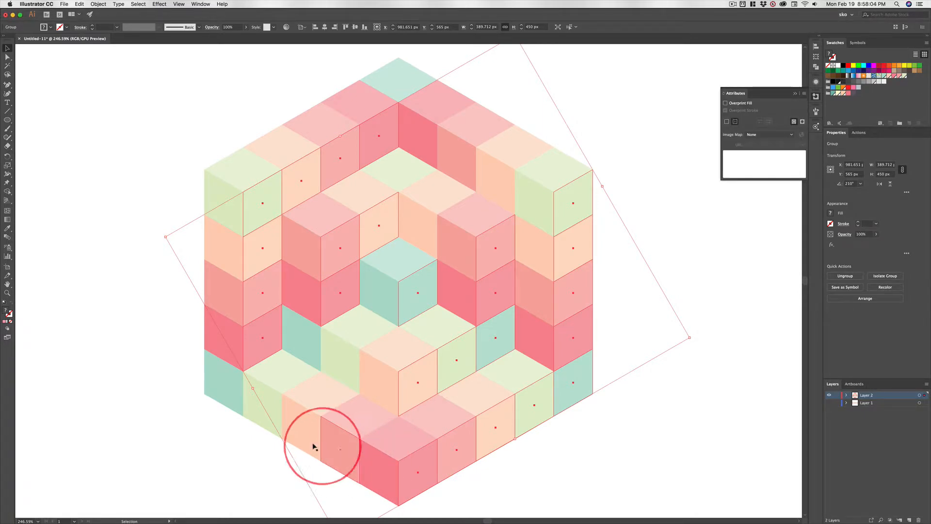
{"action": "left_click", "coordinate": [243, 405], "text": "shift"}
{"action": "left_click", "coordinate": [275, 410], "text": "shift"}
{"action": "left_click", "coordinate": [302, 426], "text": "shift"}
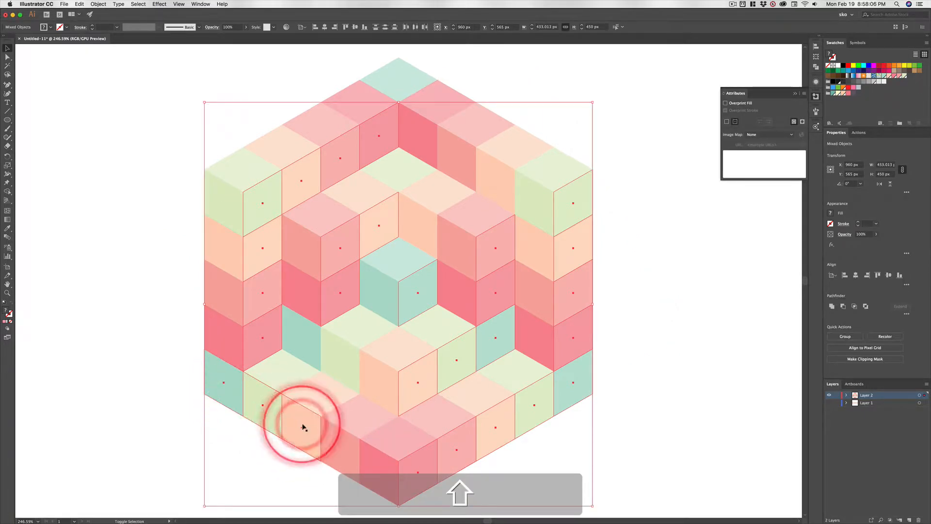
{"action": "left_click", "coordinate": [334, 448], "text": "shift"}
{"action": "left_click", "coordinate": [262, 395], "text": "shift"}
{"action": "left_click", "coordinate": [223, 342], "text": "shift"}
{"action": "left_click", "coordinate": [215, 297], "text": "shift"}
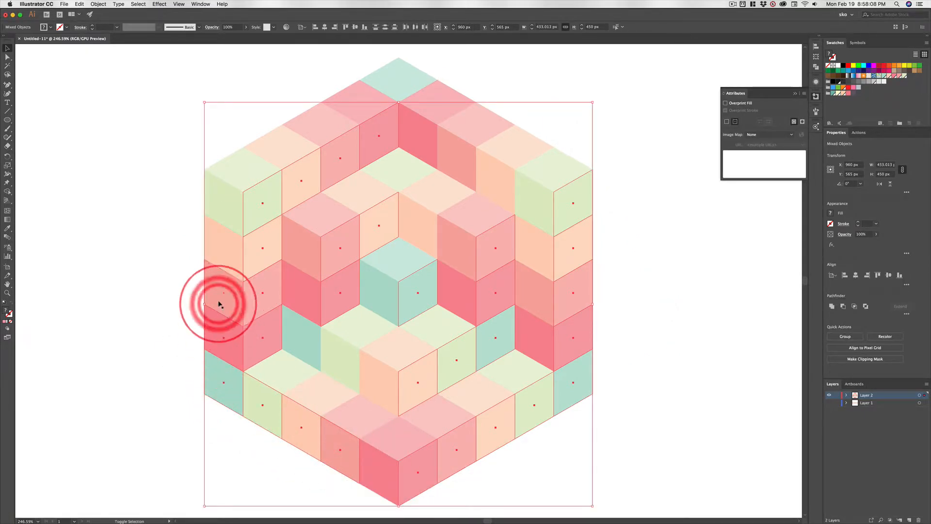
{"action": "left_click", "coordinate": [226, 252], "text": "shift"}
{"action": "left_click", "coordinate": [219, 211], "text": "shift"}
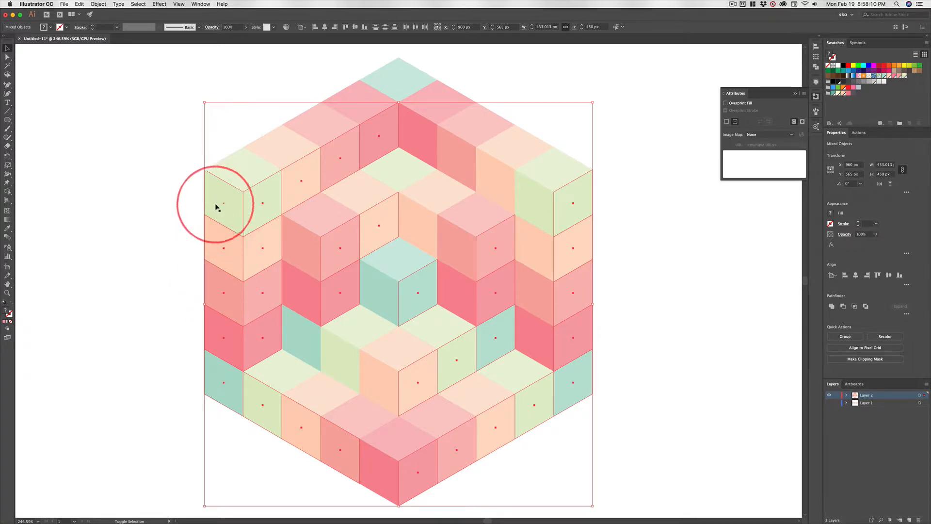
Add the left-facing faces of the middle tier's left column and the lower inner tier to the selection.
{"action": "left_click", "coordinate": [305, 260], "text": "shift"}
{"action": "left_click", "coordinate": [296, 297], "text": "shift"}
{"action": "left_click", "coordinate": [300, 327], "text": "shift"}
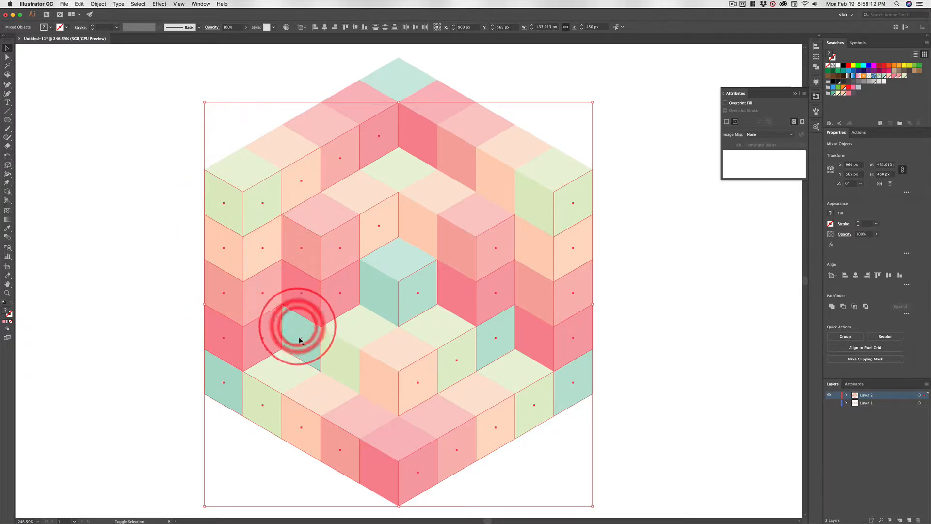
{"action": "left_click", "coordinate": [335, 360], "text": "shift"}
{"action": "left_click", "coordinate": [376, 384], "text": "shift"}
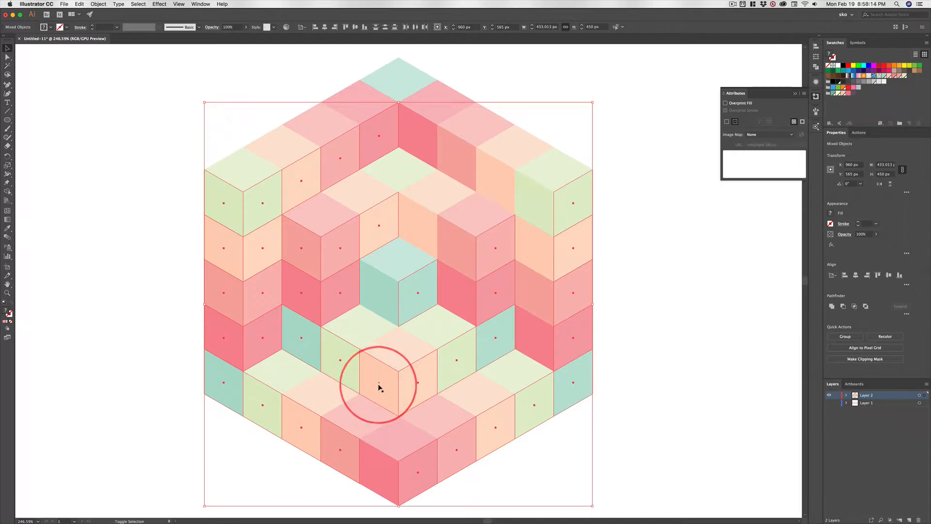
Add the left-facing faces on the right side of the raised middle tier to the selection.
{"action": "left_click", "coordinate": [425, 341], "text": "shift"}
{"action": "left_click", "coordinate": [454, 292], "text": "shift"}
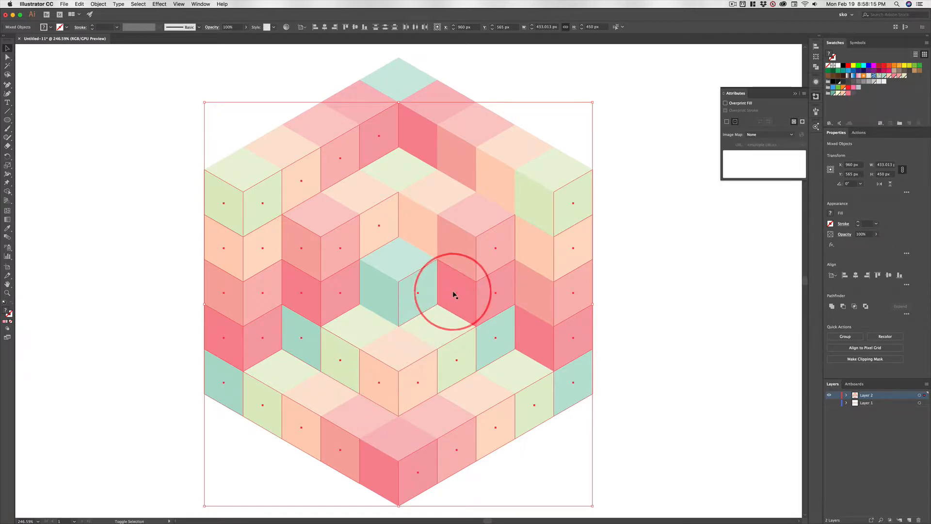
{"action": "left_click", "coordinate": [467, 246], "text": "shift"}
{"action": "left_click", "coordinate": [432, 228], "text": "shift"}
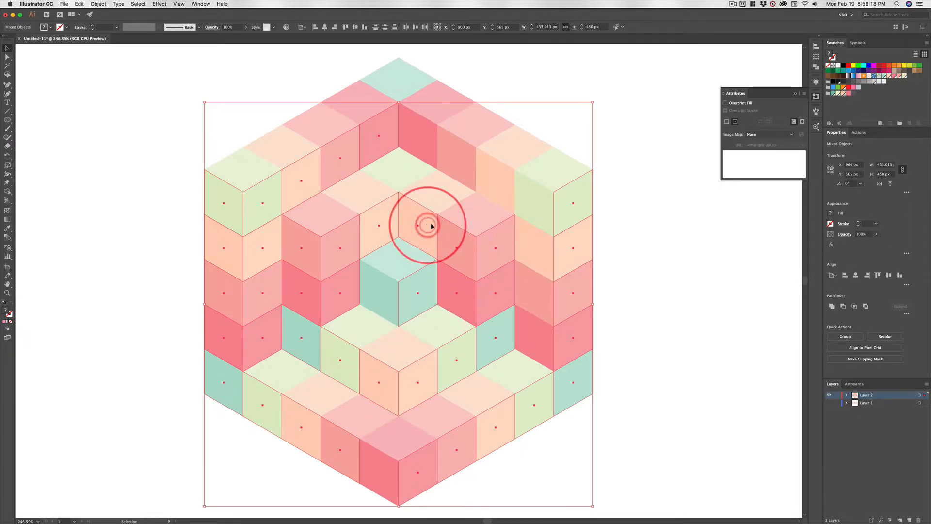
{"action": "left_click", "coordinate": [470, 214], "text": "shift"}
Add the left-facing faces below the upper-right rim and down the right column's inner side to the selection.
{"action": "left_click", "coordinate": [425, 142], "text": "shift"}
{"action": "left_click", "coordinate": [469, 161], "text": "shift"}
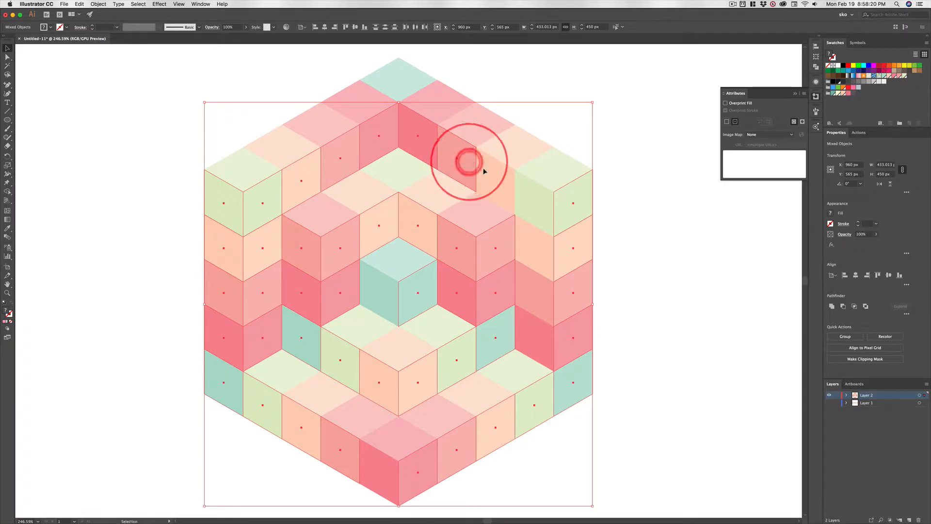
{"action": "left_click", "coordinate": [500, 181], "text": "shift"}
{"action": "left_click", "coordinate": [532, 204], "text": "shift"}
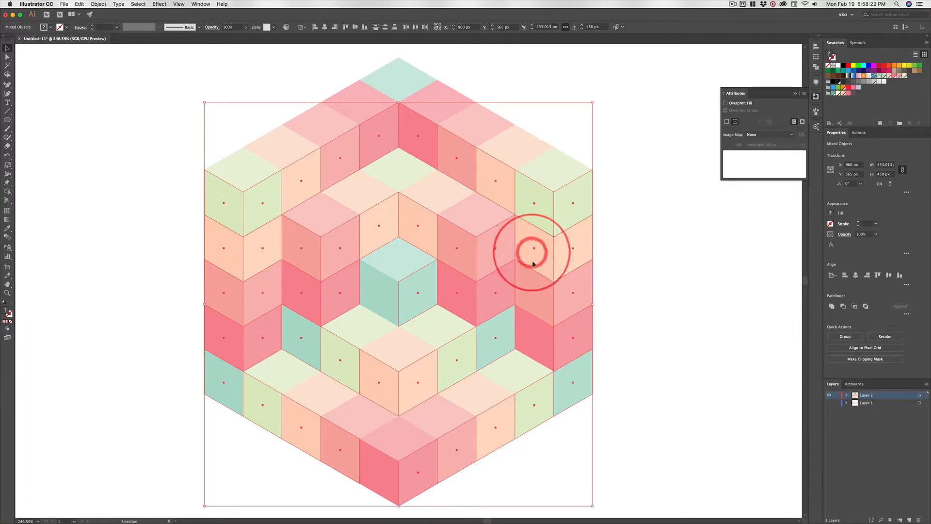
{"action": "left_click", "coordinate": [536, 291], "text": "shift"}
{"action": "left_click", "coordinate": [530, 328], "text": "shift"}
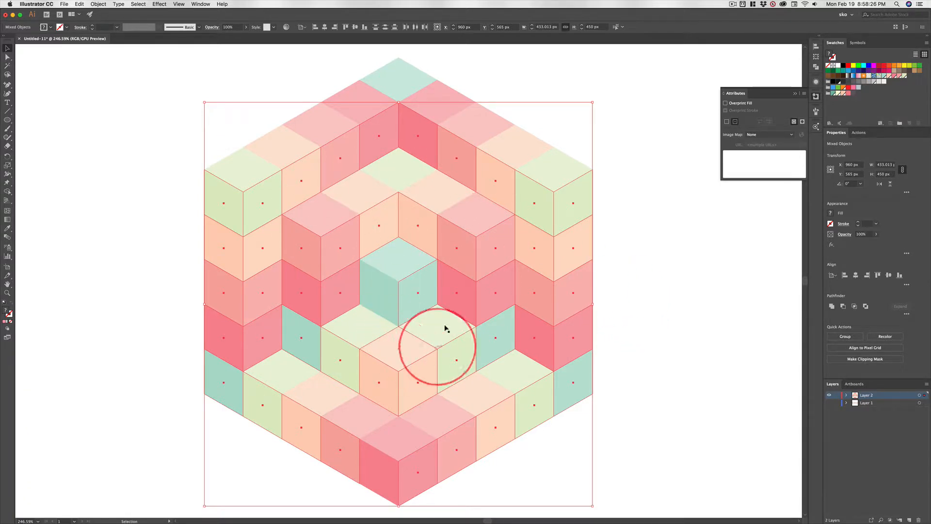
Remove the group of right-facing faces from the selection and group the selected left-facing faces.
{"action": "left_click", "coordinate": [385, 231], "text": "shift"}
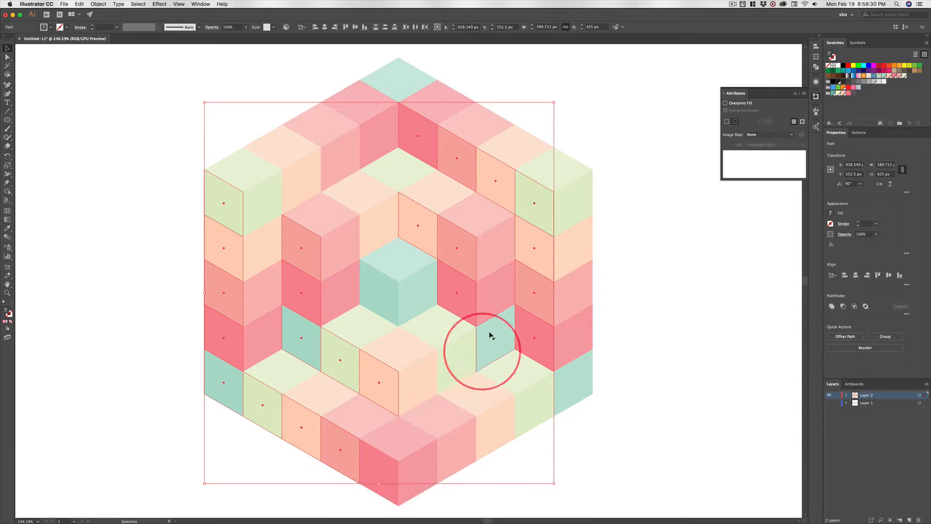
{"action": "key", "text": "super"}
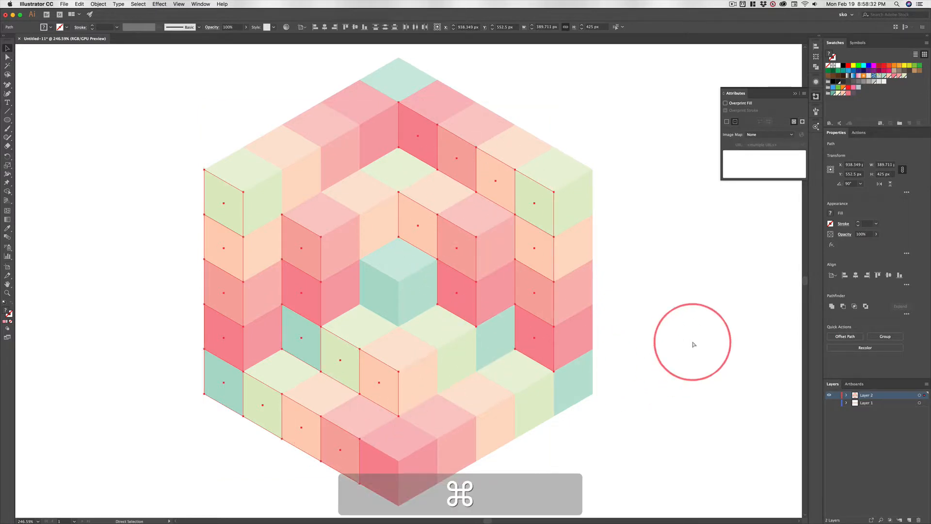
{"action": "key", "text": "super+g"}
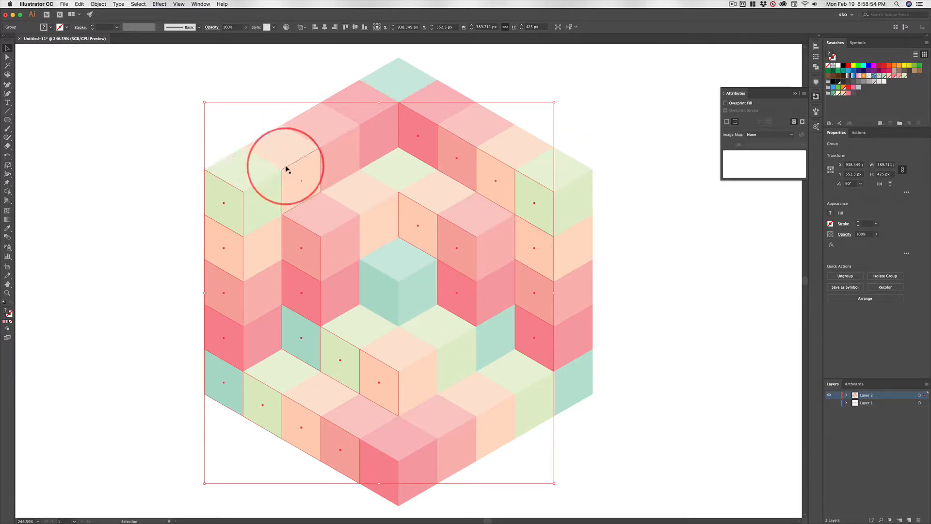
{"action": "key", "text": "super+g"}
Select all nine top faces along the upper rim of the large cube.
{"action": "left_click", "coordinate": [262, 166]}
{"action": "left_click", "coordinate": [390, 73], "text": "shift"}
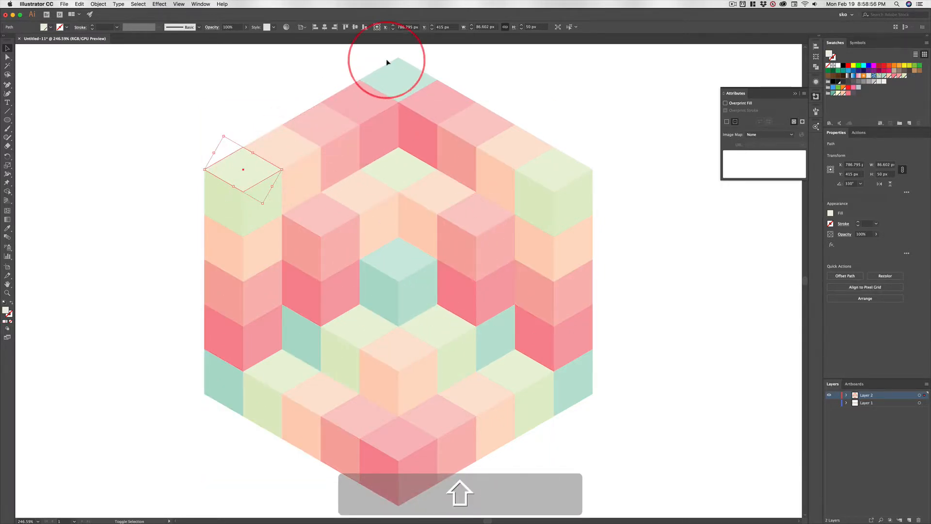
{"action": "left_click", "coordinate": [555, 160], "text": "shift"}
{"action": "left_click", "coordinate": [518, 143], "text": "shift"}
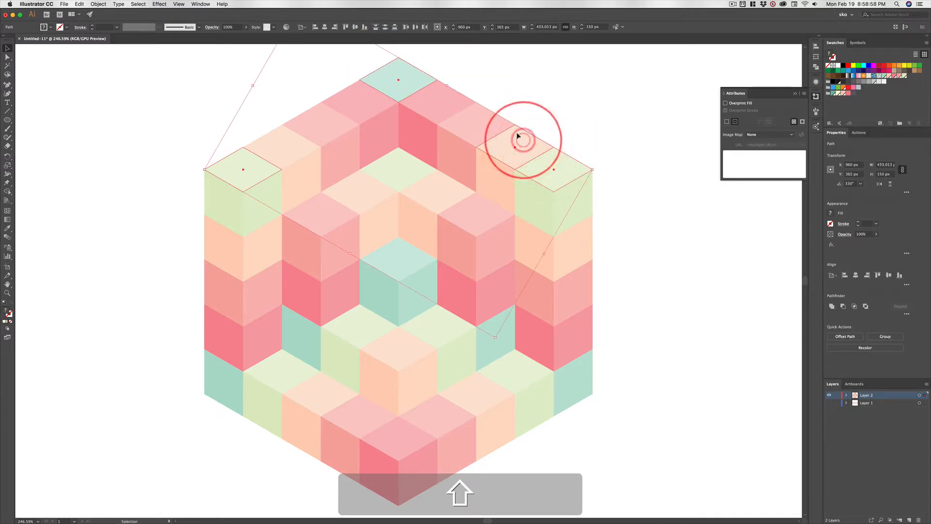
{"action": "left_click", "coordinate": [480, 116], "text": "shift"}
{"action": "left_click", "coordinate": [445, 97], "text": "shift"}
{"action": "left_click", "coordinate": [359, 106], "text": "shift"}
{"action": "left_click", "coordinate": [321, 127], "text": "shift"}
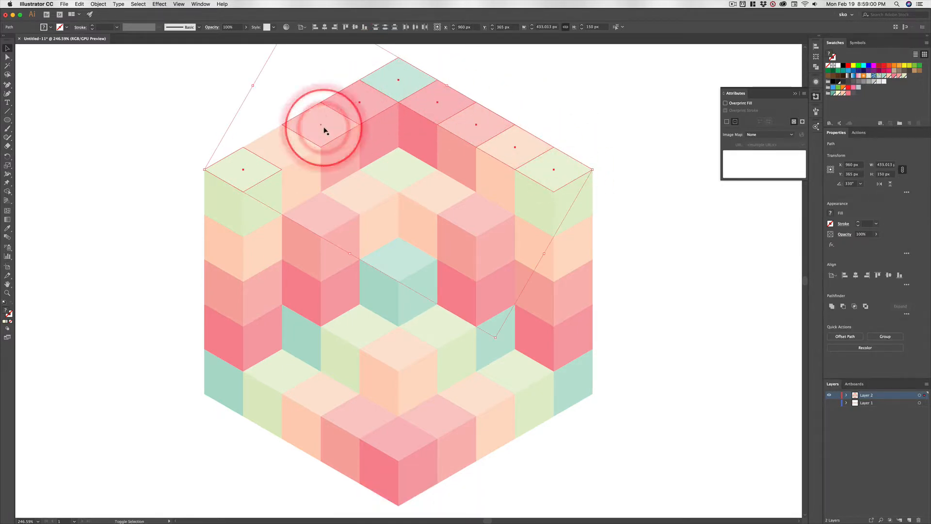
{"action": "left_click", "coordinate": [289, 146], "text": "shift"}
Add the five top faces of the raised middle tier to the selection.
{"action": "left_click", "coordinate": [359, 190], "text": "shift"}
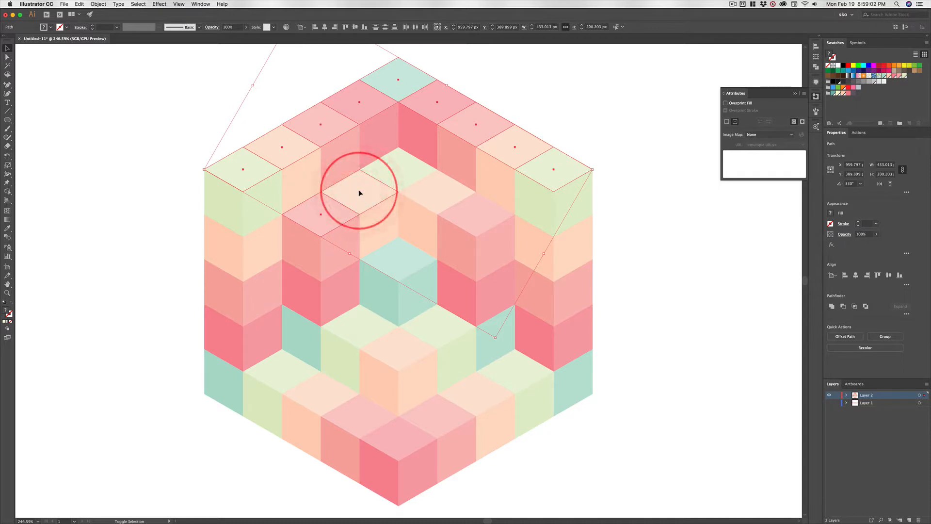
{"action": "left_click", "coordinate": [392, 167], "text": "shift"}
{"action": "left_click", "coordinate": [432, 185], "text": "shift"}
{"action": "left_click", "coordinate": [463, 205], "text": "shift"}
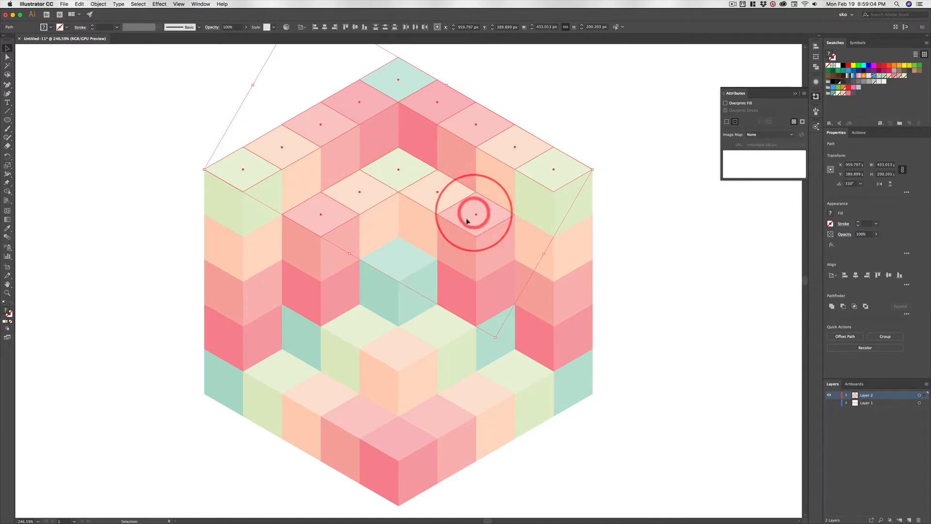
Add the top faces of the central teal cube and of the two green cubes and peach cube below it to the selection.
{"action": "left_click", "coordinate": [393, 259], "text": "shift"}
{"action": "left_click", "coordinate": [368, 329], "text": "shift"}
{"action": "left_click", "coordinate": [389, 345], "text": "shift"}
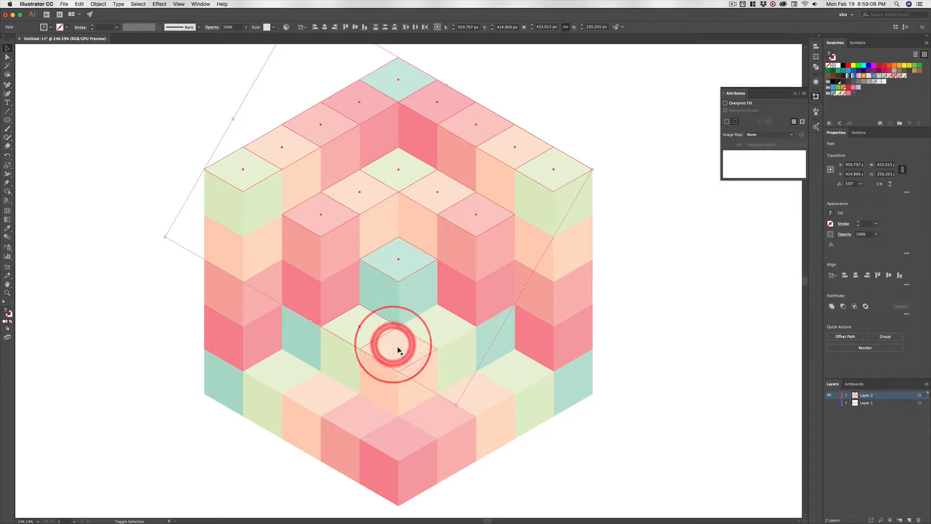
{"action": "left_click", "coordinate": [435, 328], "text": "shift"}
Add the seven top faces along the lowest tier to the selection and group all selected top faces.
{"action": "left_click", "coordinate": [518, 370], "text": "shift"}
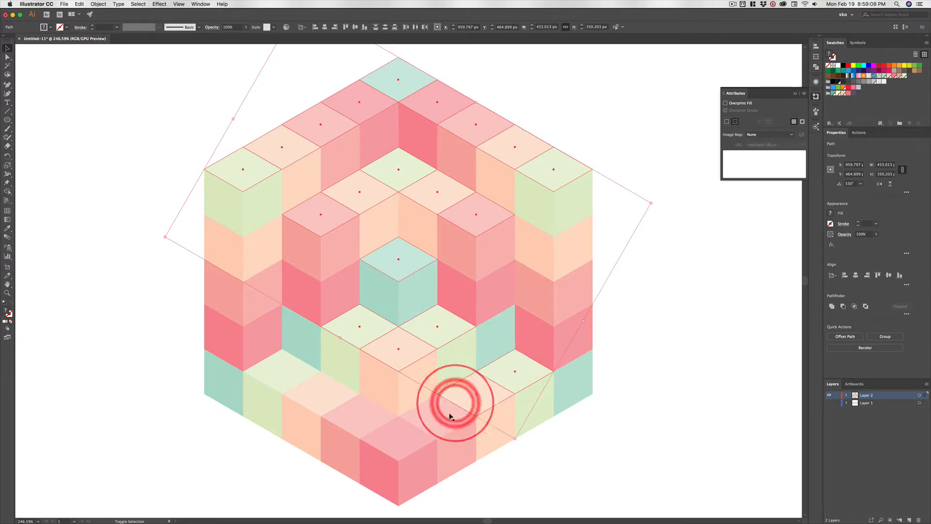
{"action": "left_click", "coordinate": [407, 436], "text": "shift"}
{"action": "left_click", "coordinate": [298, 380], "text": "shift"}
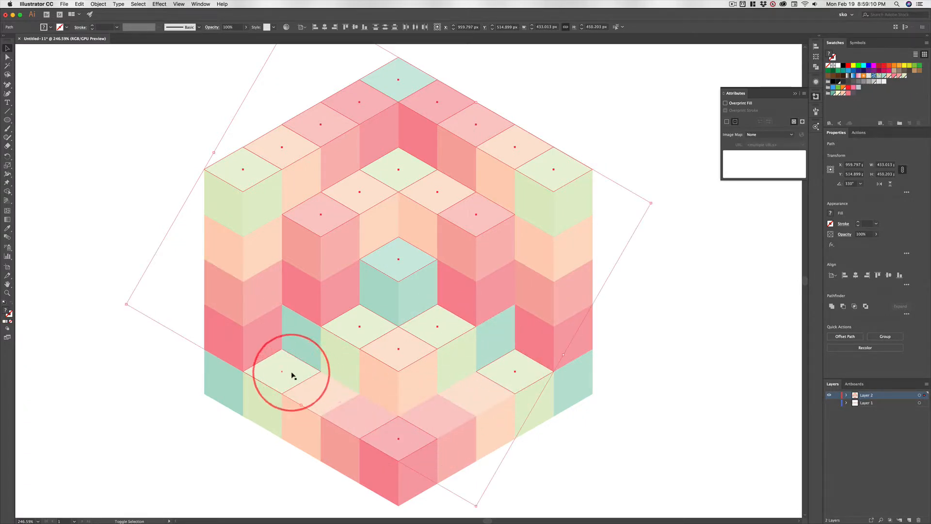
{"action": "left_click", "coordinate": [318, 393], "text": "shift"}
{"action": "left_click", "coordinate": [357, 418], "text": "shift"}
{"action": "left_click", "coordinate": [444, 415], "text": "shift"}
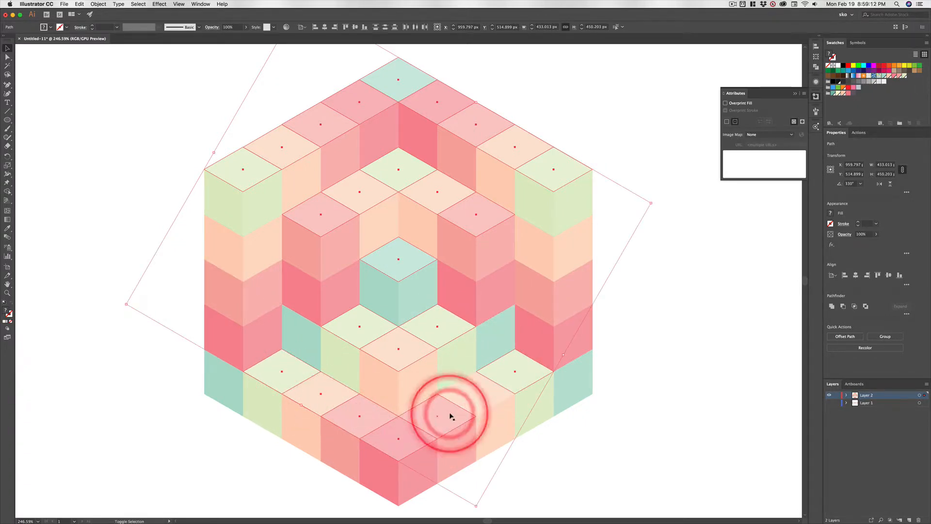
{"action": "left_click", "coordinate": [483, 391], "text": "shift"}
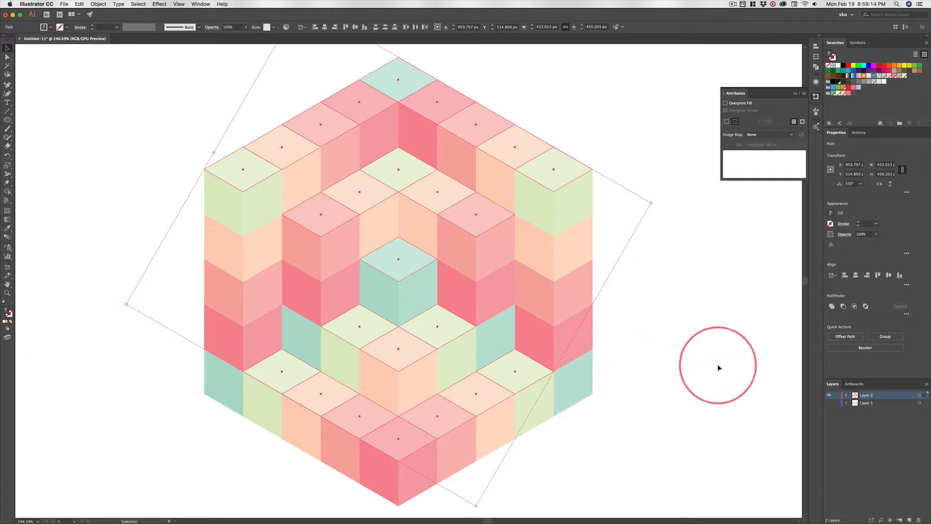
{"action": "key", "text": "super+g"}
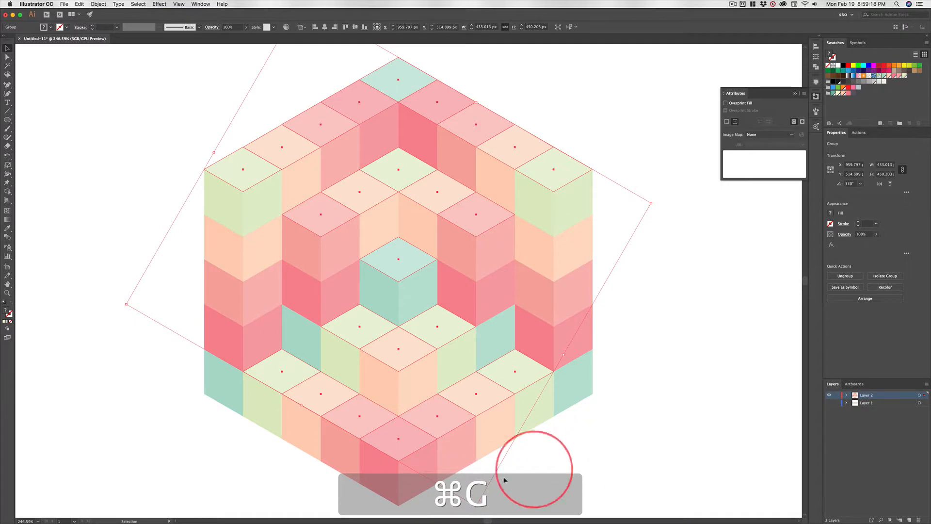
Select the ungrouped left-facing face at the lowest corner together with the left-facing group and group them.
{"action": "left_click", "coordinate": [371, 478]}
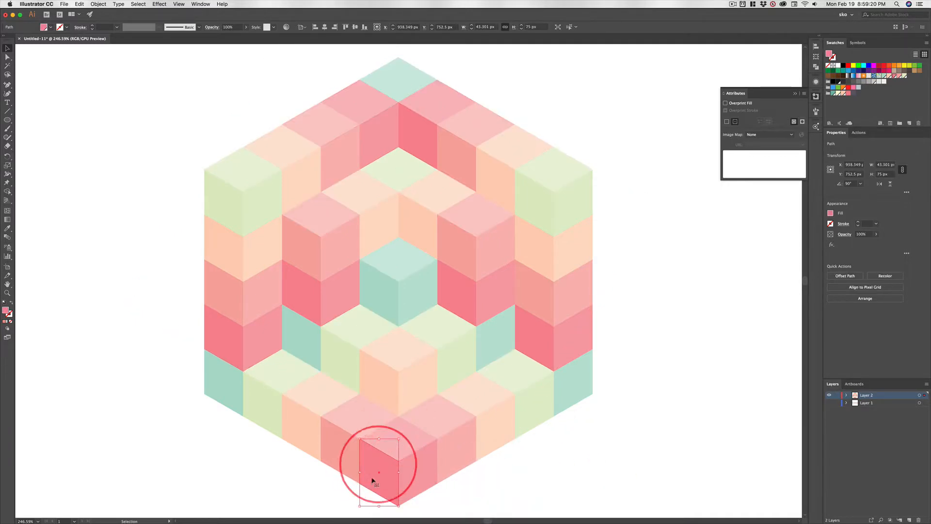
{"action": "left_click", "coordinate": [231, 387], "text": "shift"}
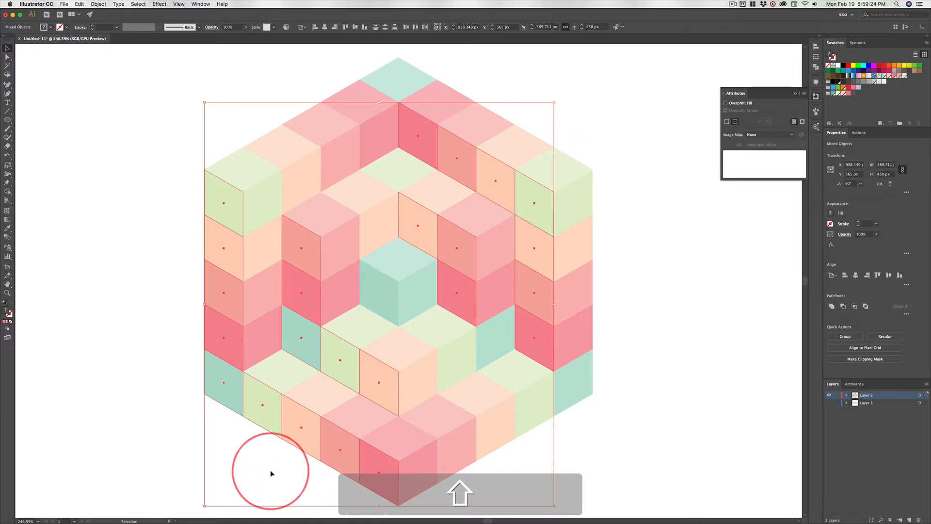
{"action": "key", "text": "super+g"}
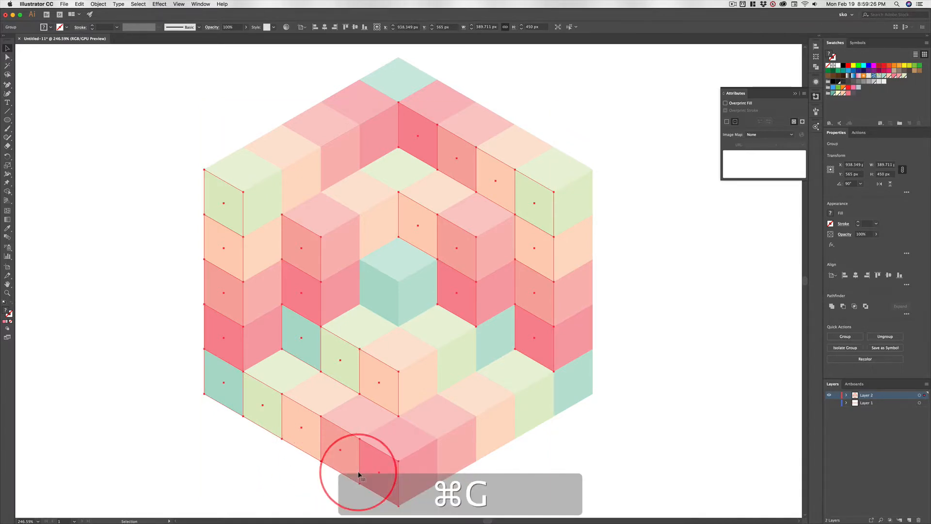
Add the top group, the right-facing group and the central teal cube's left face to the selection and group everything.
{"action": "left_click", "coordinate": [394, 442], "text": "shift"}
{"action": "left_click", "coordinate": [423, 466], "text": "shift"}
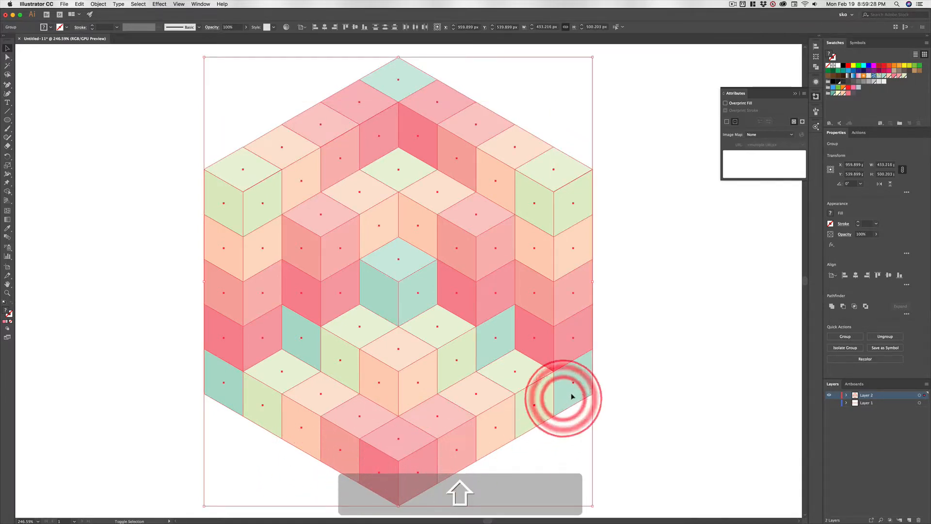
{"action": "left_click", "coordinate": [379, 295], "text": "shift"}
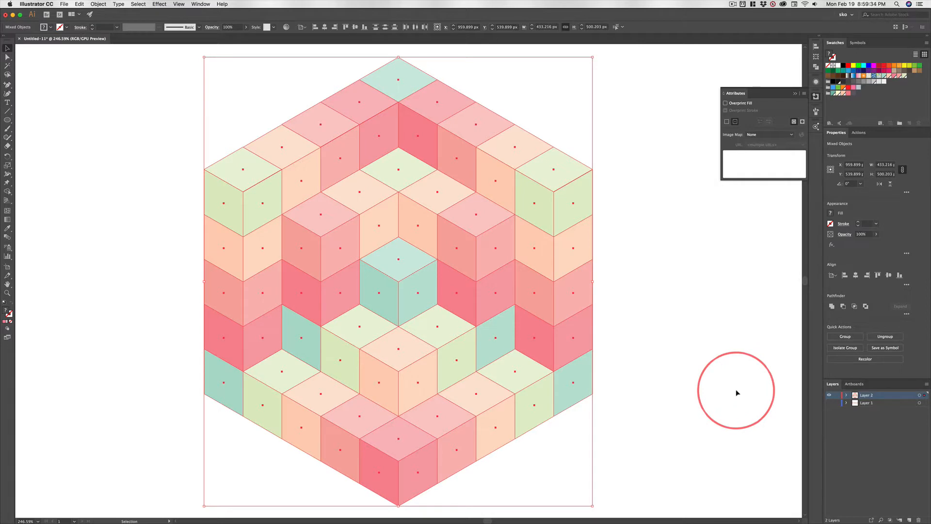
{"action": "key", "text": "super+g"}
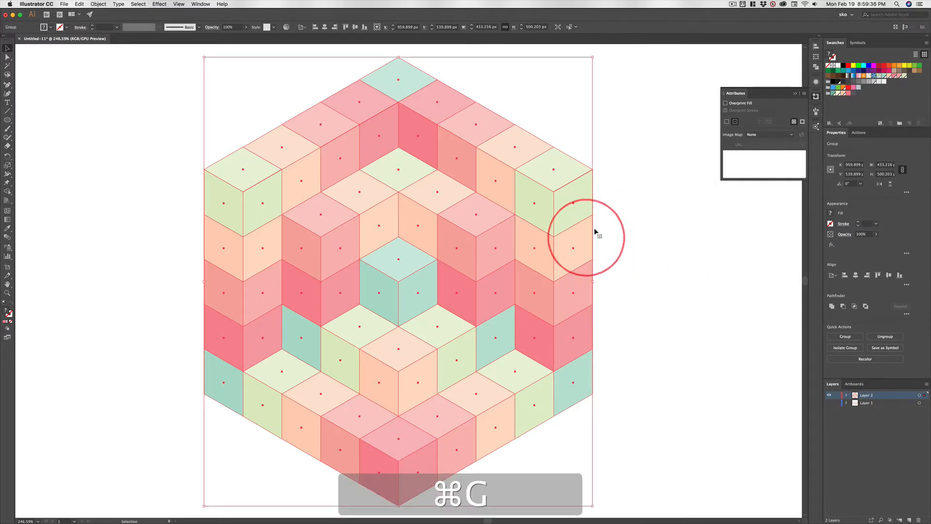
Separate the cube group from the leftover shapes underneath by moving it horizontally to their right, to about X 1430 px.
{"action": "left_click_drag", "start_coordinate": [145, 65], "coordinate": [650, 498]}
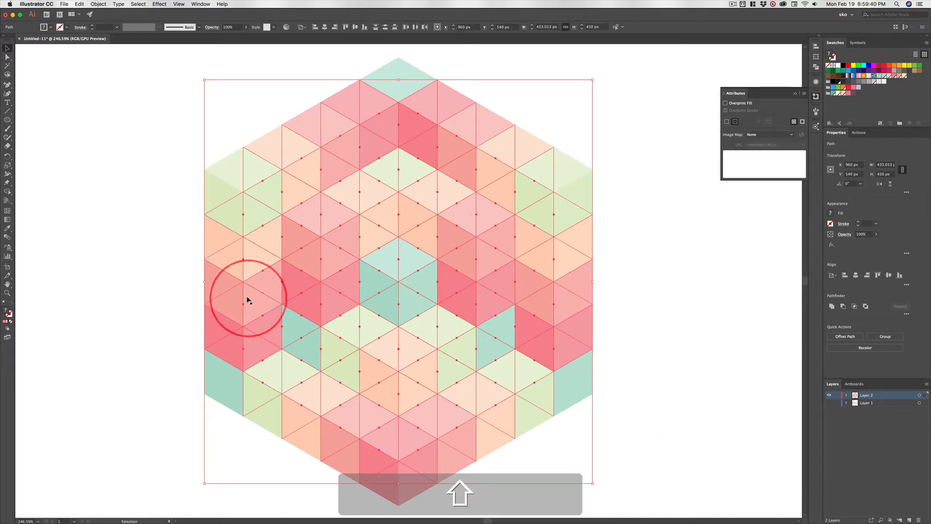
{"action": "left_click", "coordinate": [551, 355]}
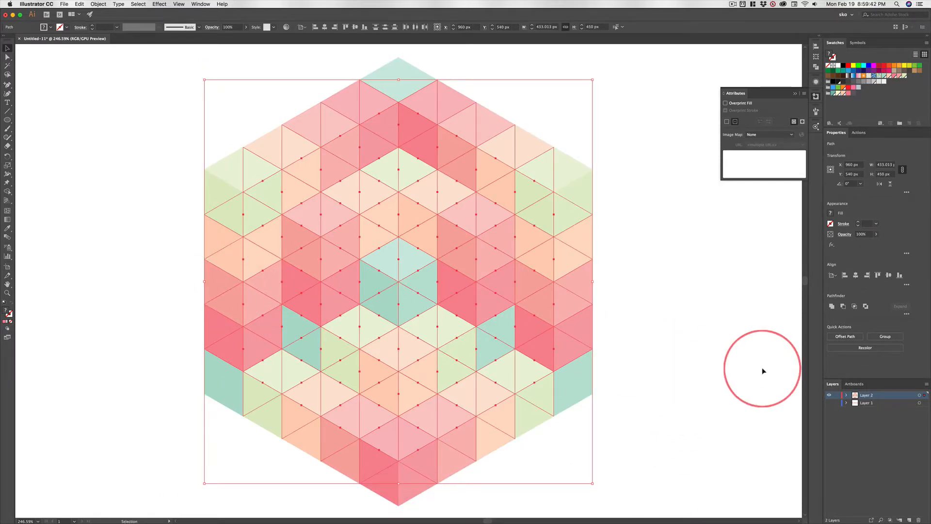
{"action": "left_click", "coordinate": [228, 279]}
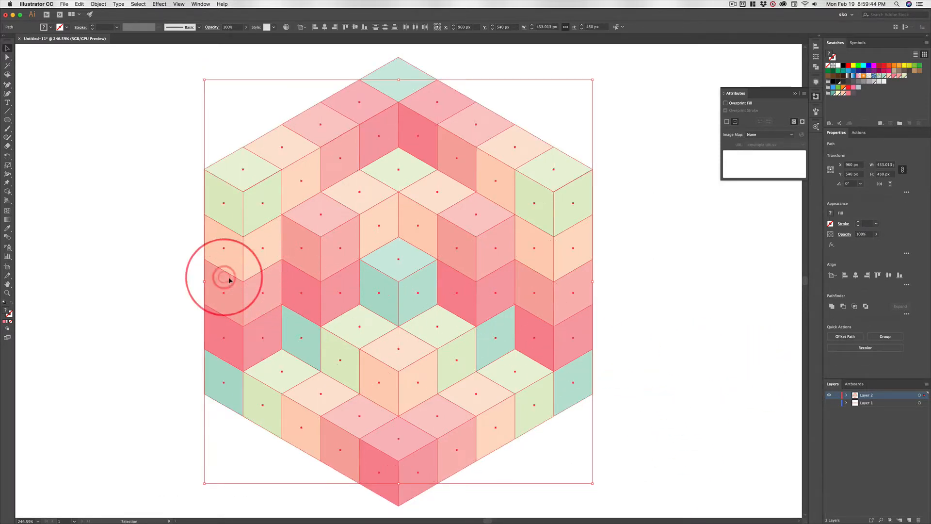
{"action": "left_click_drag", "start_coordinate": [230, 281], "coordinate": [648, 286]}
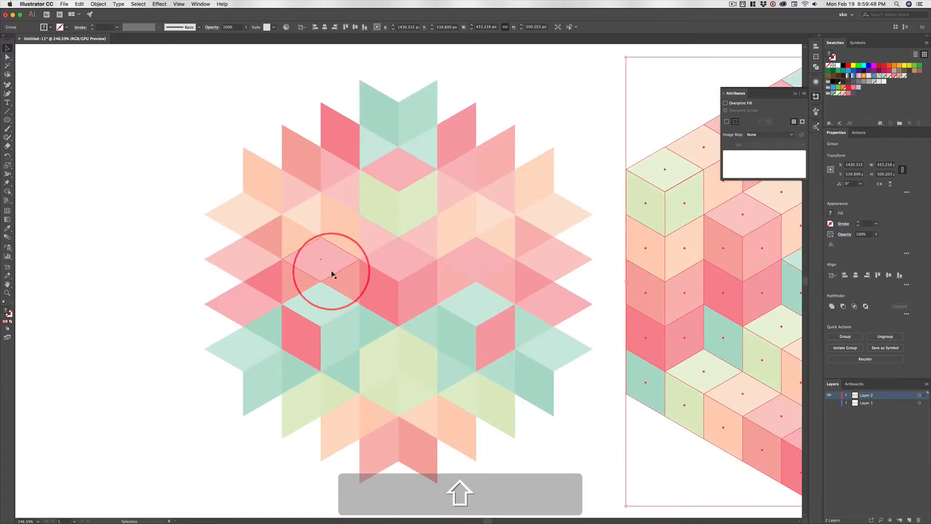
Select all the leftover overlapping rhombi in the starburst shape and group them.
{"action": "key", "text": "super+0"}
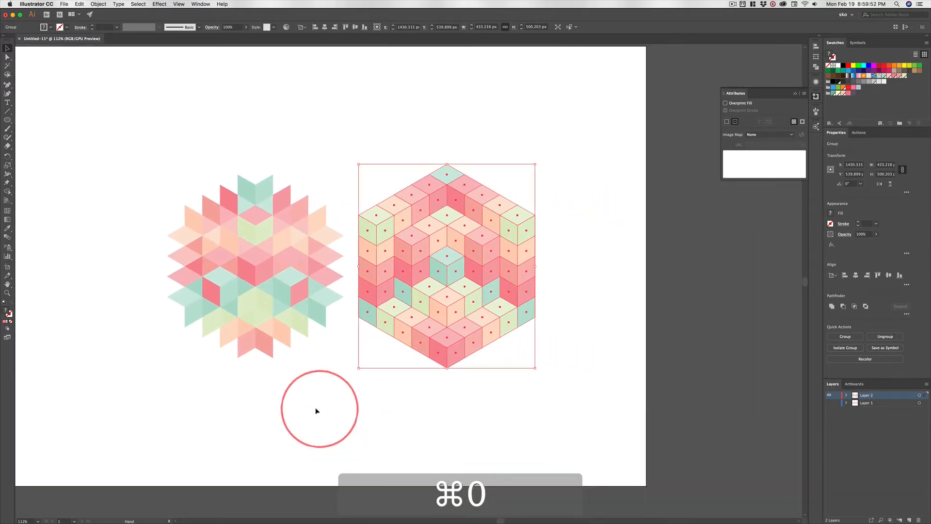
{"action": "left_click", "coordinate": [291, 215]}
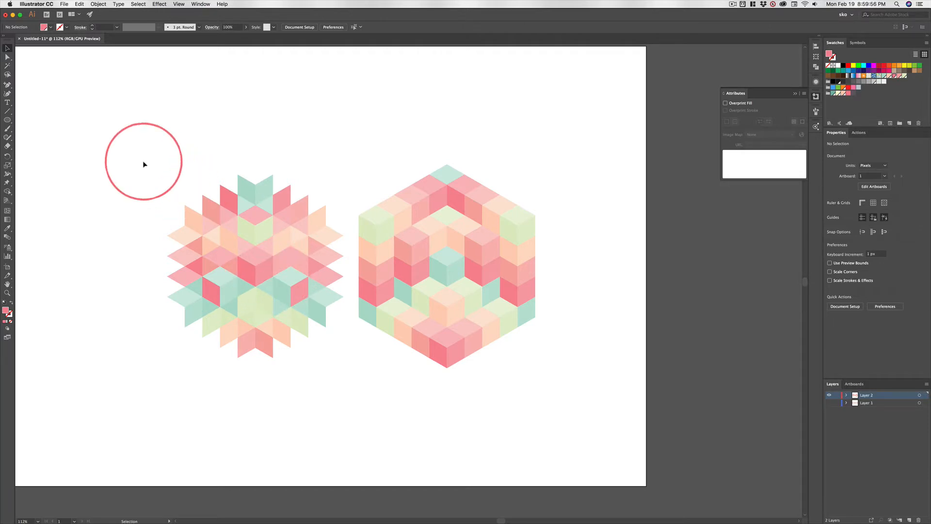
{"action": "left_click_drag", "start_coordinate": [143, 162], "coordinate": [345, 378]}
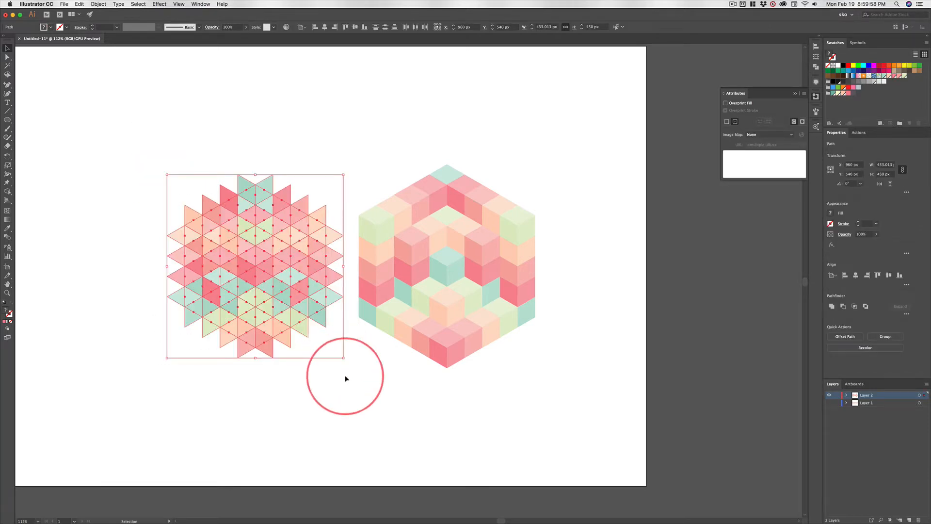
{"action": "key", "text": "super+g"}
{"action": "left_click", "coordinate": [327, 396]}
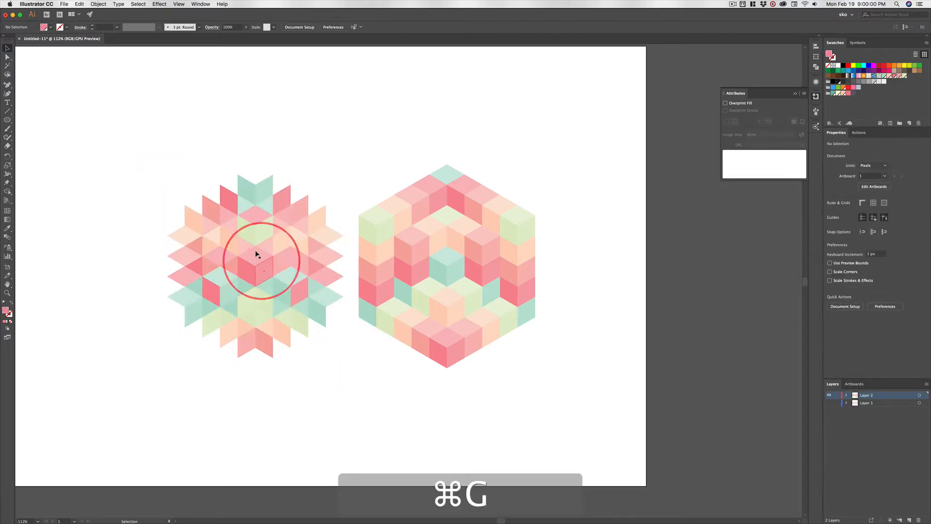
Move the starburst group farther from the cube, to about X 830 px, Y 519 px, and deselect it.
{"action": "left_click_drag", "start_coordinate": [255, 265], "coordinate": [358, 245]}
{"action": "key", "text": "super+space"}
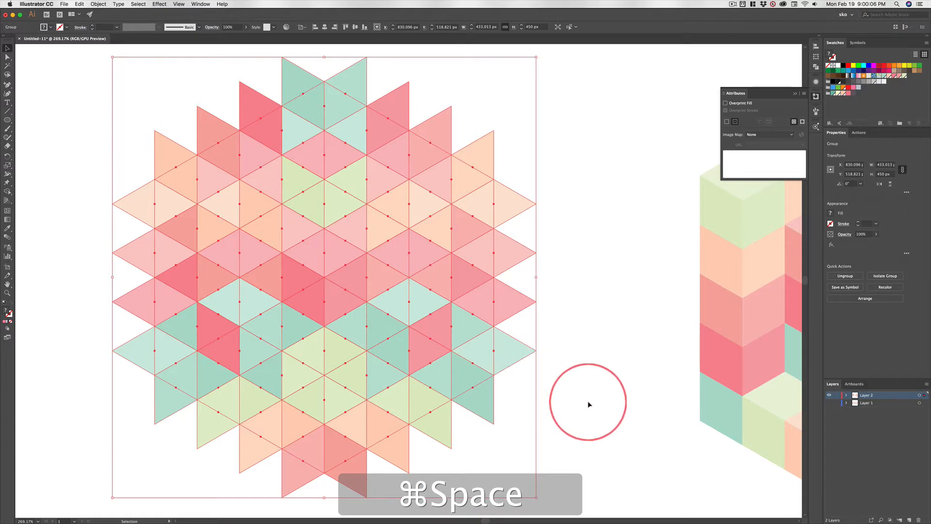
{"action": "left_click", "coordinate": [588, 404]}
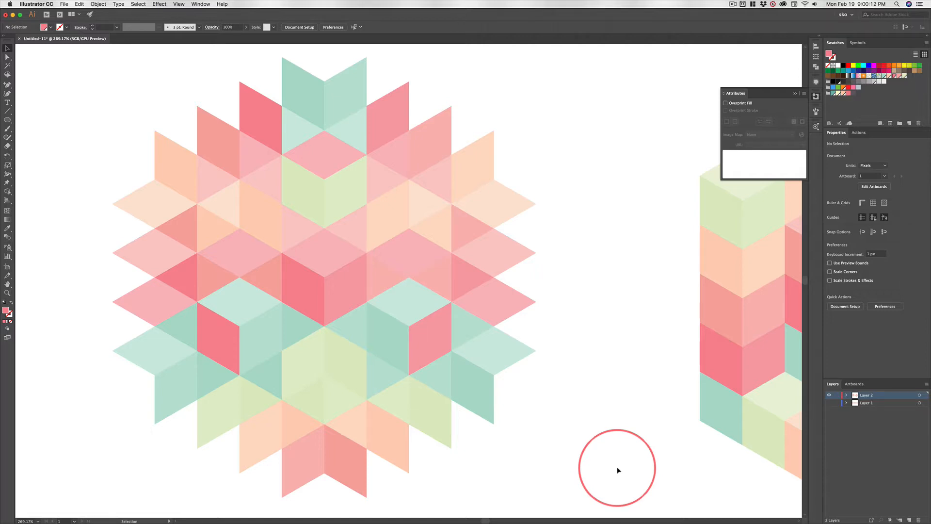
Select the large cube group and make a new pattern from it.
{"action": "key", "text": "super"}
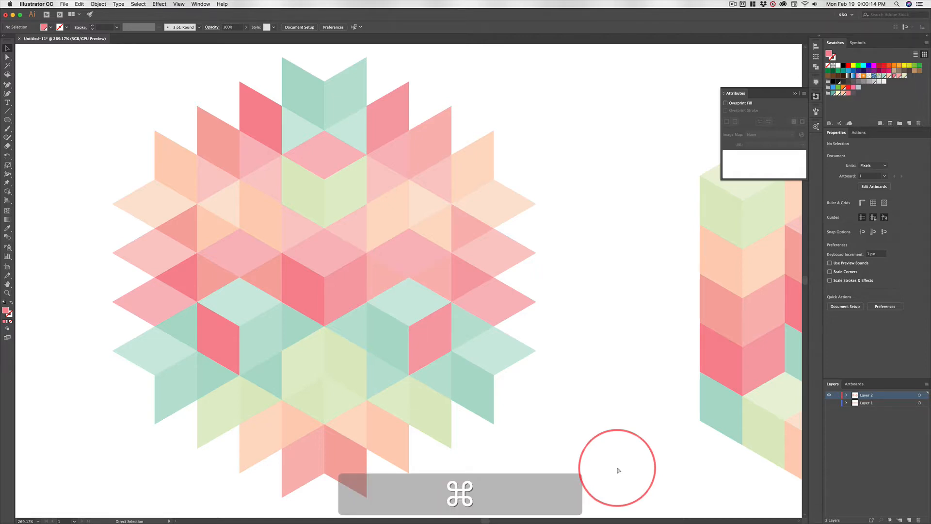
{"action": "key", "text": "super+minus"}
{"action": "key", "text": "super+minus"}
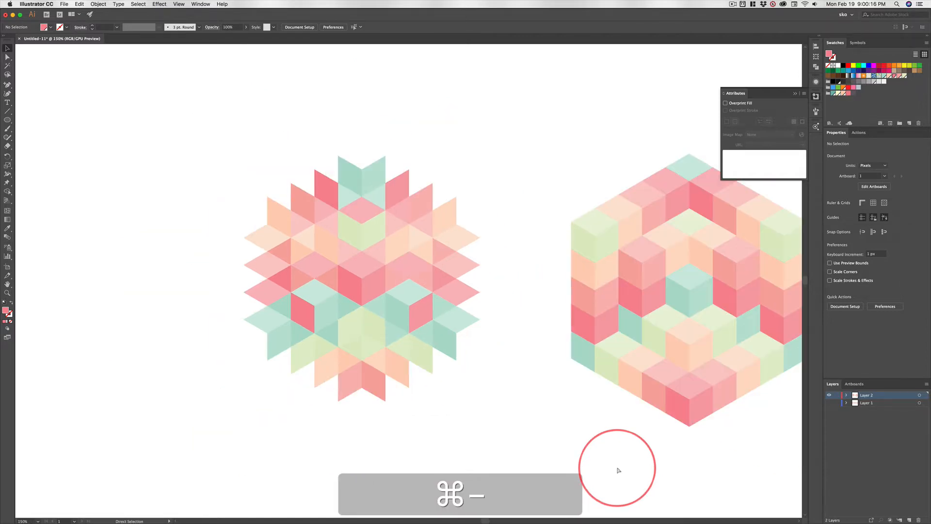
{"action": "left_click_drag", "start_coordinate": [610, 374], "coordinate": [425, 372]}
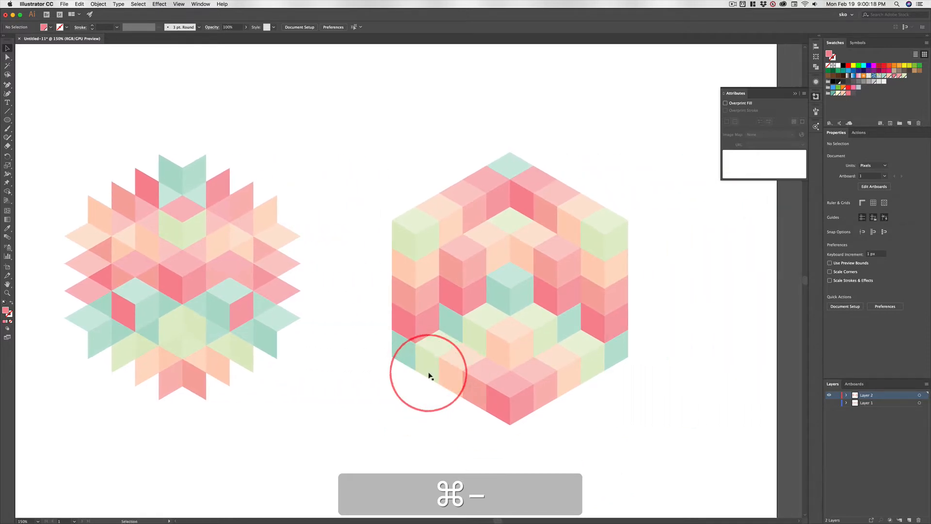
{"action": "left_click", "coordinate": [503, 247]}
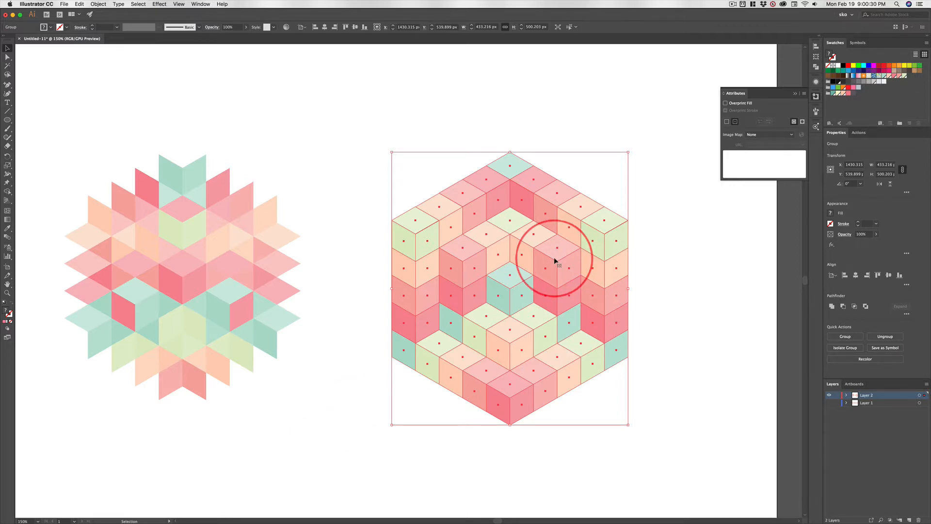
{"action": "left_click", "coordinate": [99, 5]}
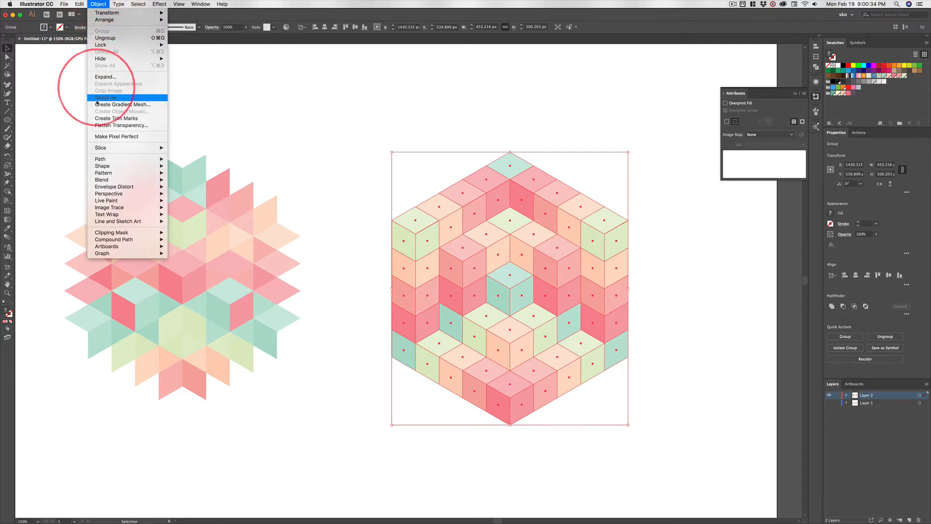
{"action": "mouse_move", "coordinate": [135, 172]}
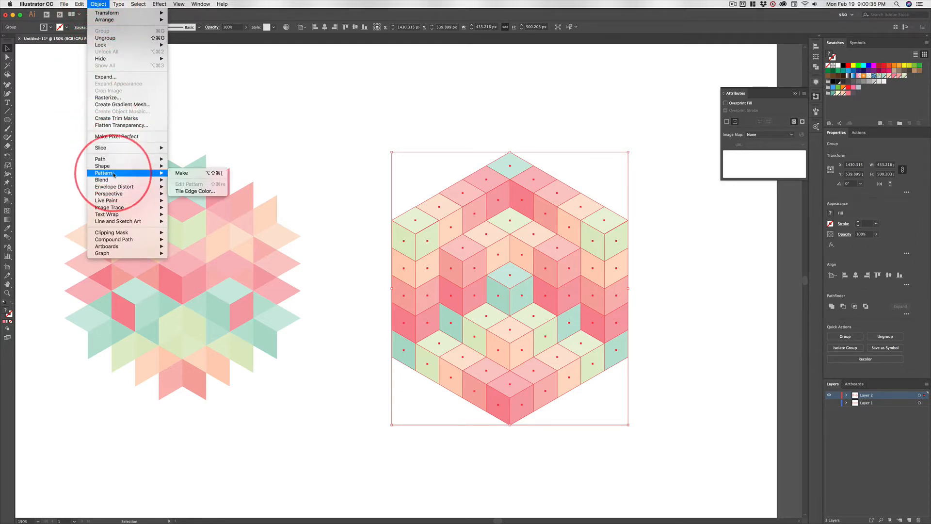
{"action": "left_click", "coordinate": [179, 173]}
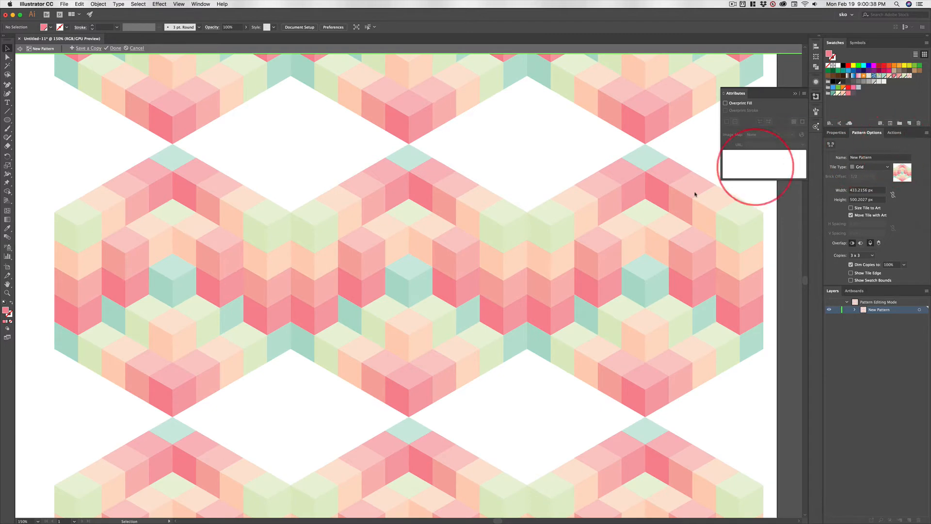
Set the pattern's tile type to Hex by Row, give it a one-letter name and finish editing the pattern.
{"action": "left_click", "coordinate": [870, 168]}
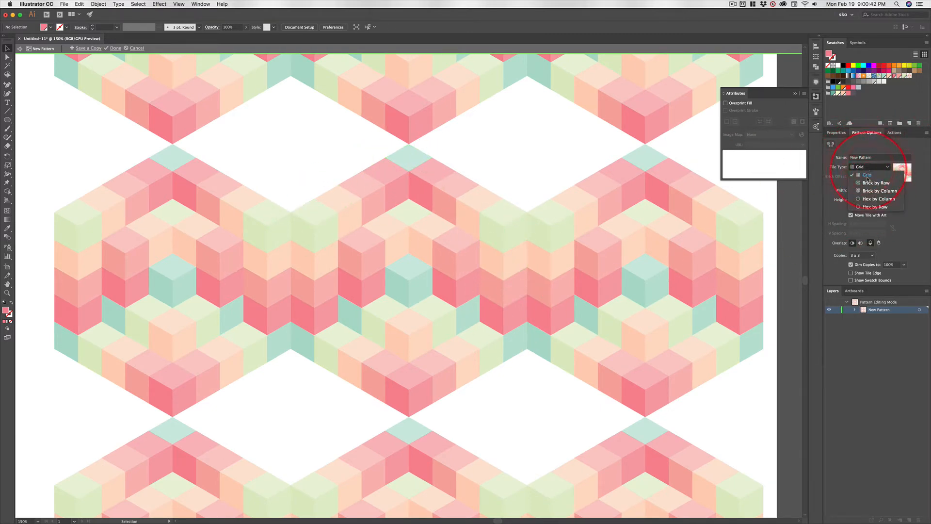
{"action": "left_click", "coordinate": [878, 207]}
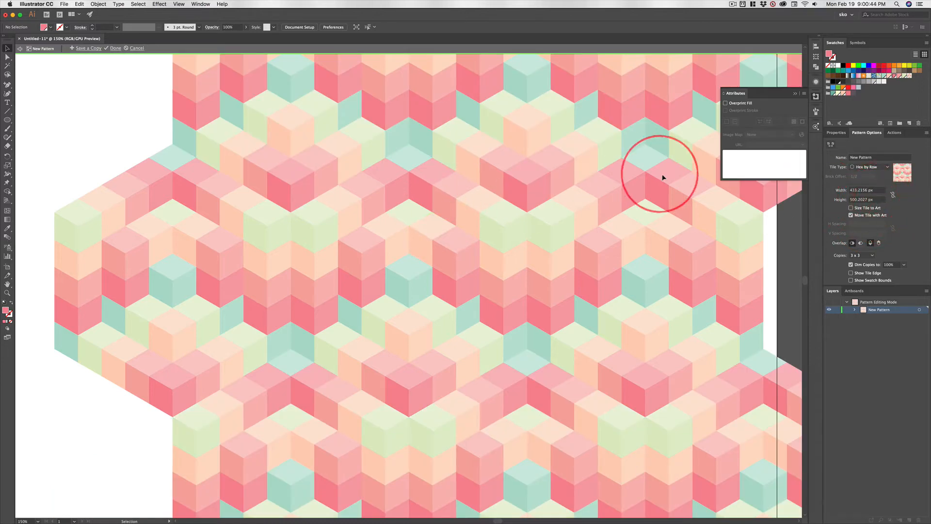
{"action": "left_click", "coordinate": [875, 157]}
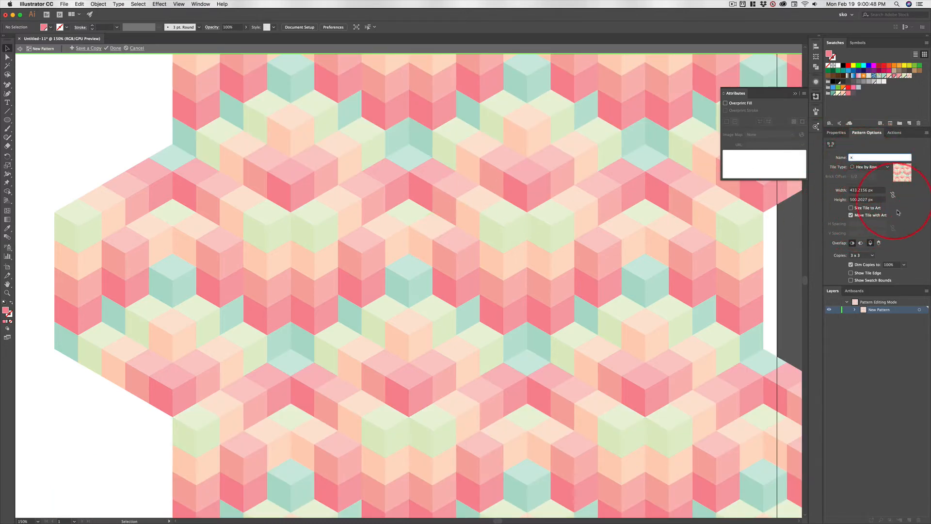
{"action": "left_click", "coordinate": [117, 48]}
Create a new layer above the existing artwork layers.
{"action": "key", "text": "super"}
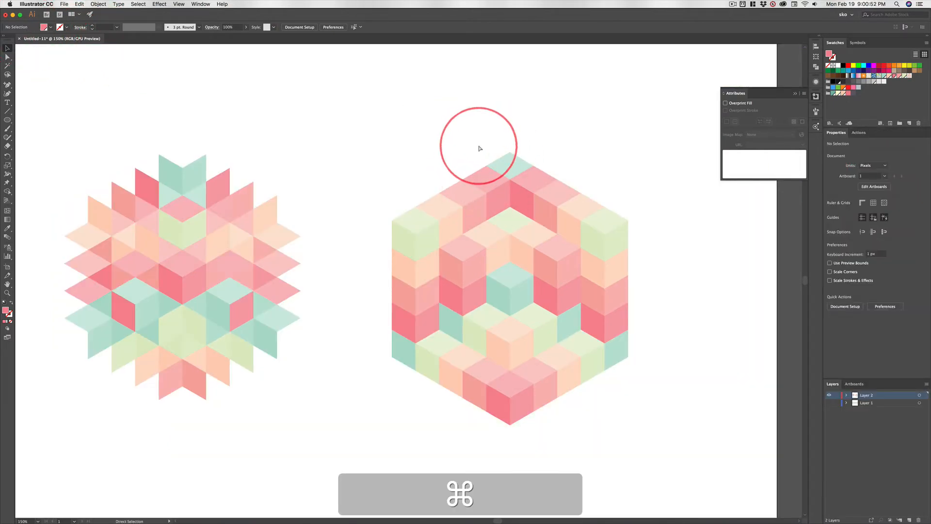
{"action": "key", "text": "super+0"}
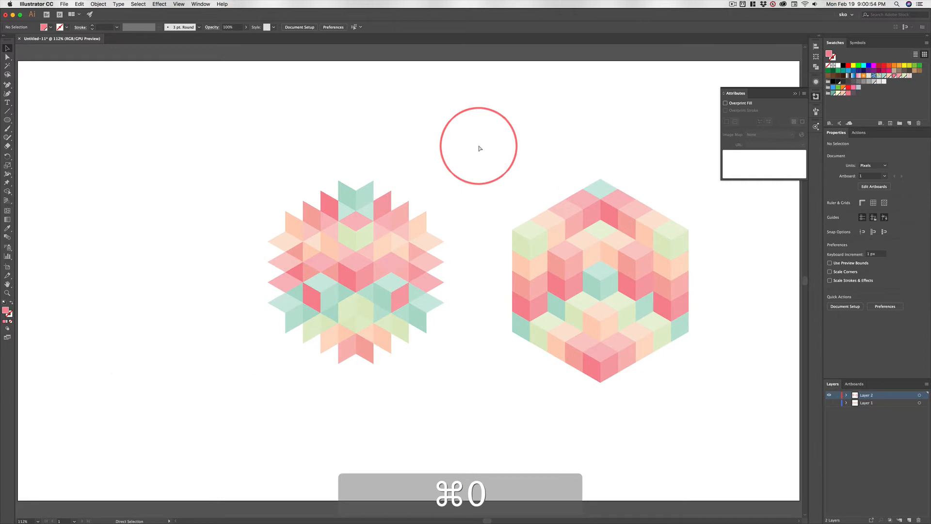
{"action": "key", "text": "super+minus"}
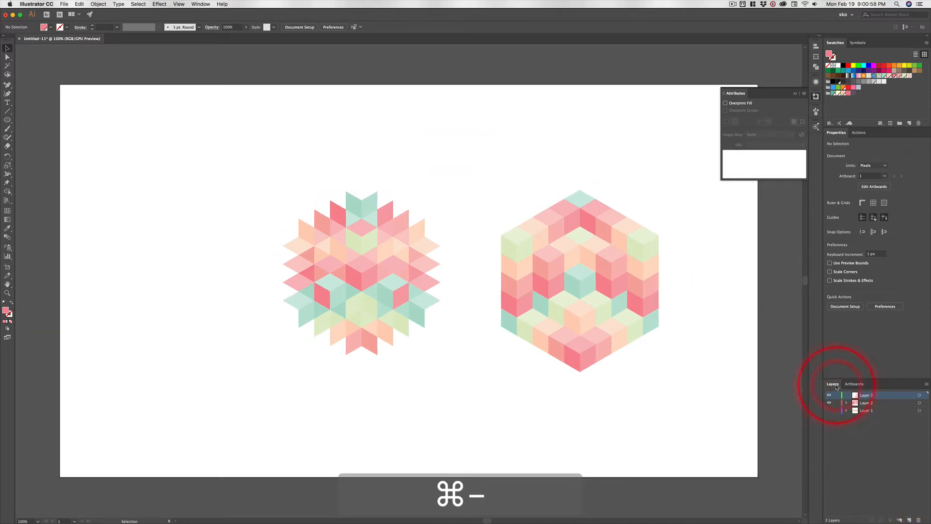
Hide Layer 2 and Layer 1 so only the new empty layer stays visible.
{"action": "left_click_drag", "start_coordinate": [828, 404], "coordinate": [829, 411]}
{"action": "left_click", "coordinate": [88, 206]}
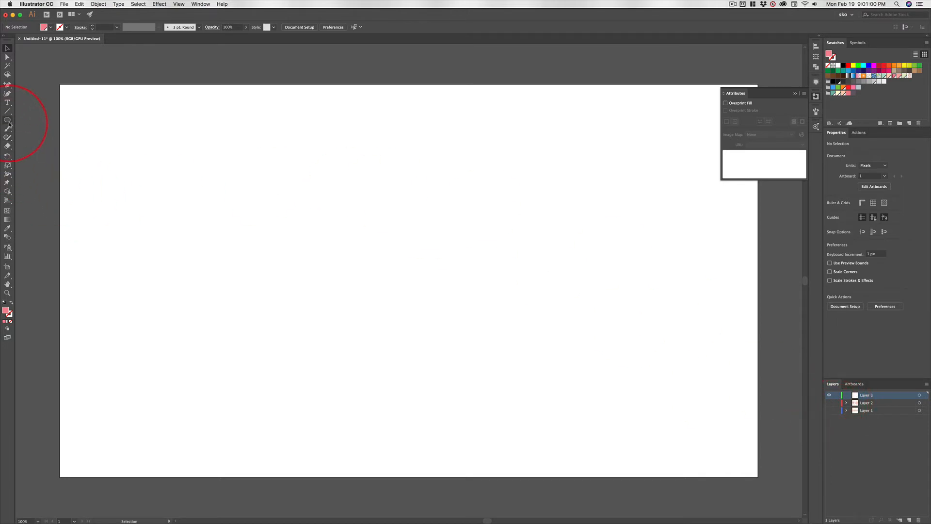
Draw a rectangle about 1924 by 1080 px over the whole artboard and fill it with the new cube pattern.
{"action": "left_click_drag", "start_coordinate": [9, 123], "coordinate": [25, 121]}
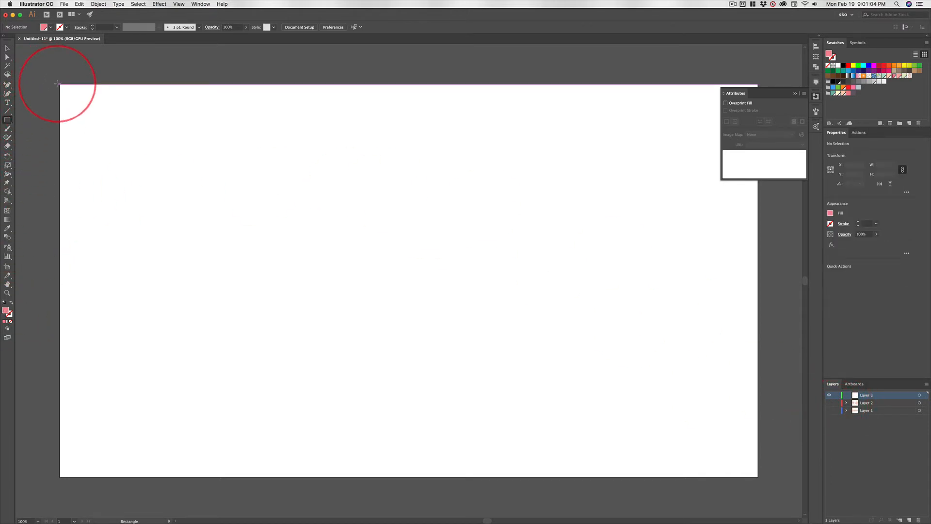
{"action": "left_click_drag", "start_coordinate": [58, 85], "coordinate": [757, 476]}
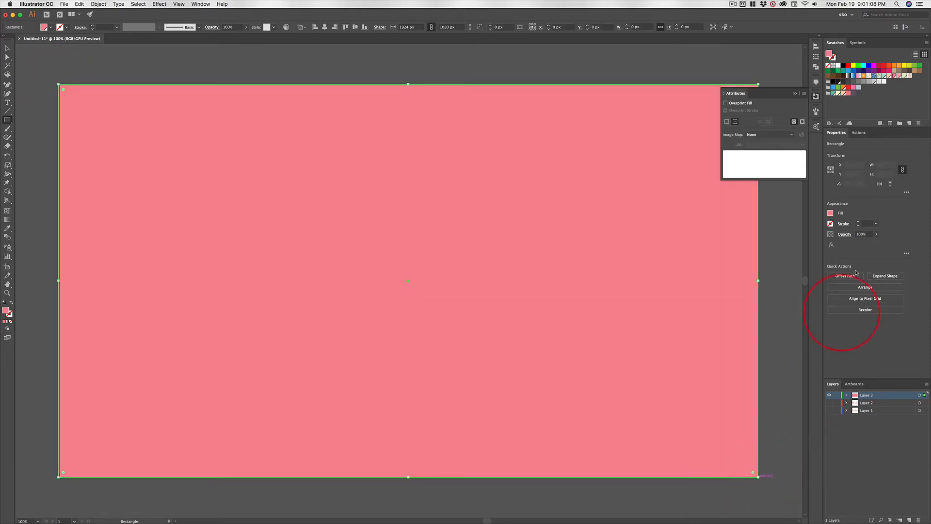
{"action": "left_click", "coordinate": [910, 77]}
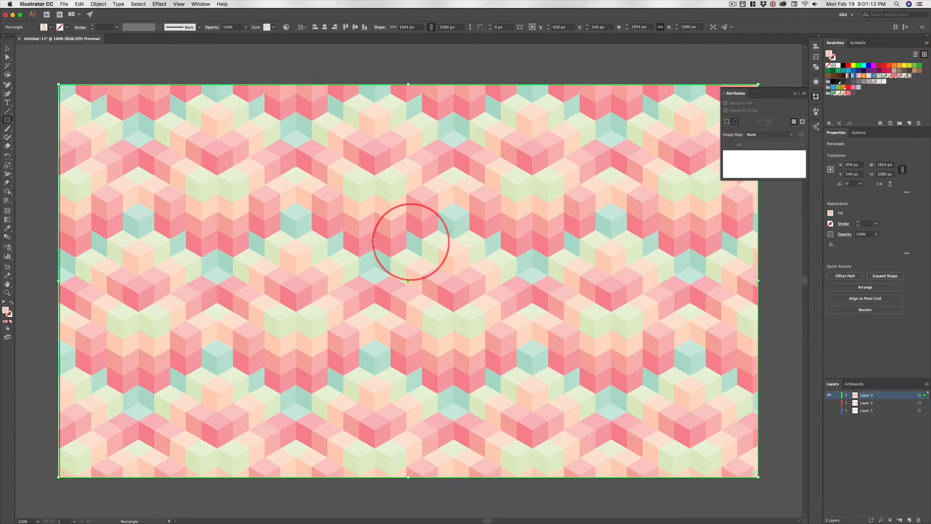
{"action": "left_click", "coordinate": [796, 94]}
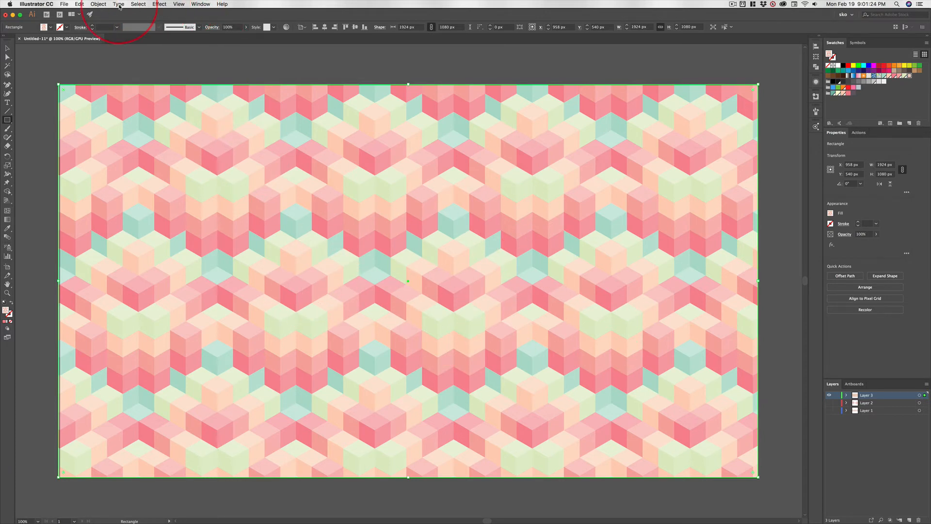
Open Scale for the rectangle, choose uniform scaling of patterns only without transforming objects, and compare the preview off and on.
{"action": "left_click", "coordinate": [98, 4]}
{"action": "mouse_move", "coordinate": [114, 13]}
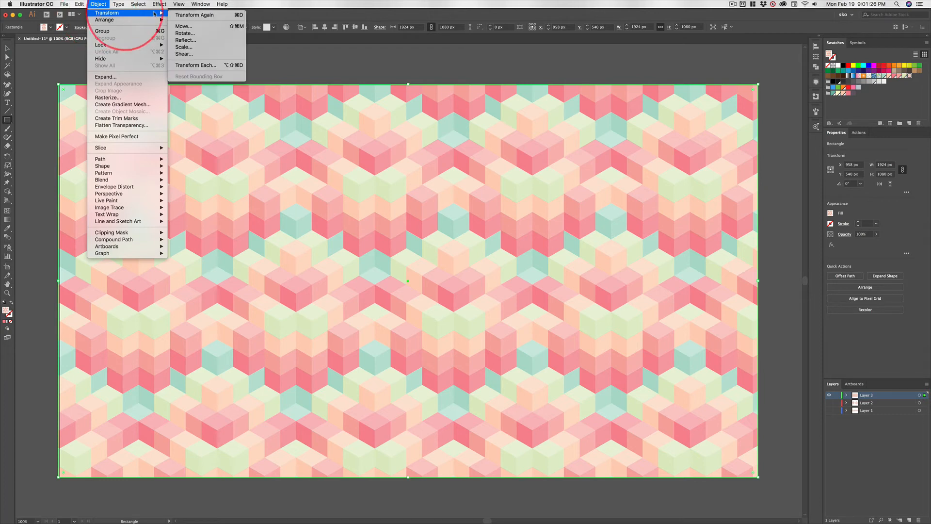
{"action": "left_click", "coordinate": [192, 47]}
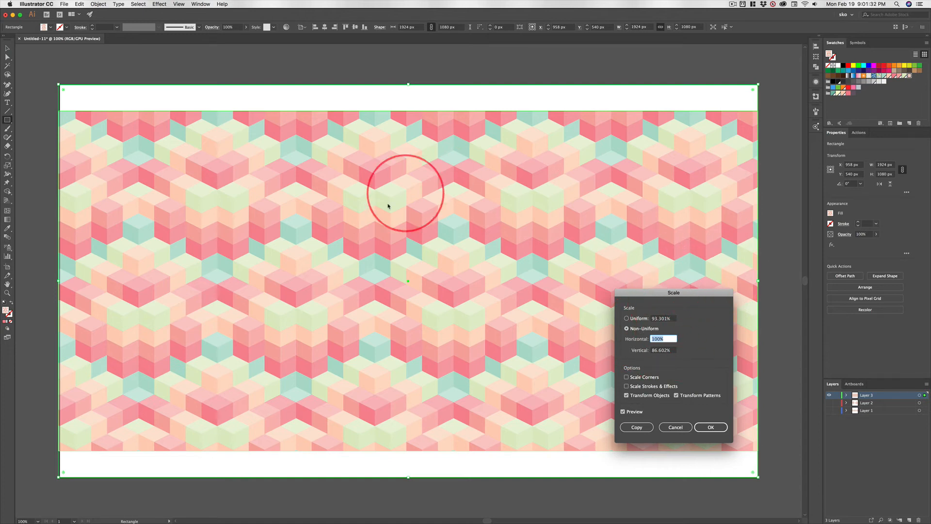
{"action": "left_click", "coordinate": [627, 318]}
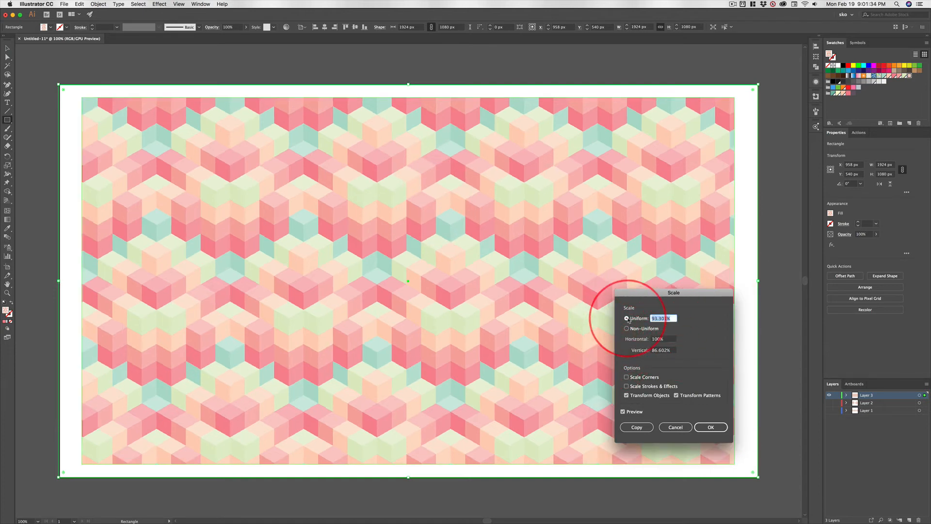
{"action": "left_click", "coordinate": [626, 395]}
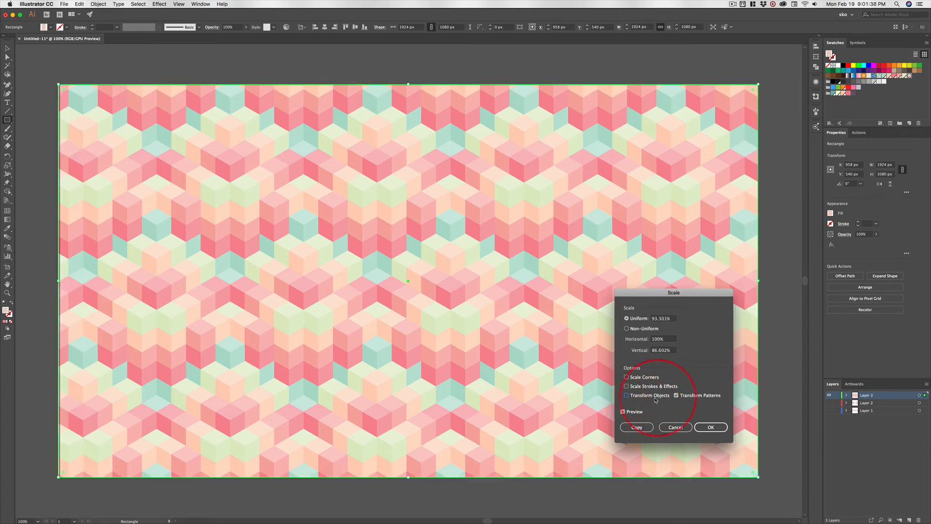
{"action": "left_click", "coordinate": [623, 412]}
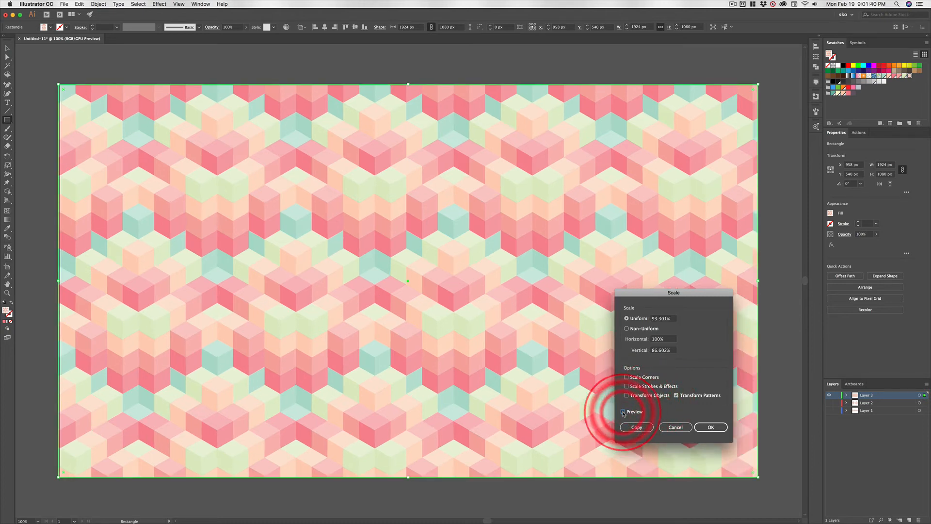
{"action": "left_click", "coordinate": [623, 412]}
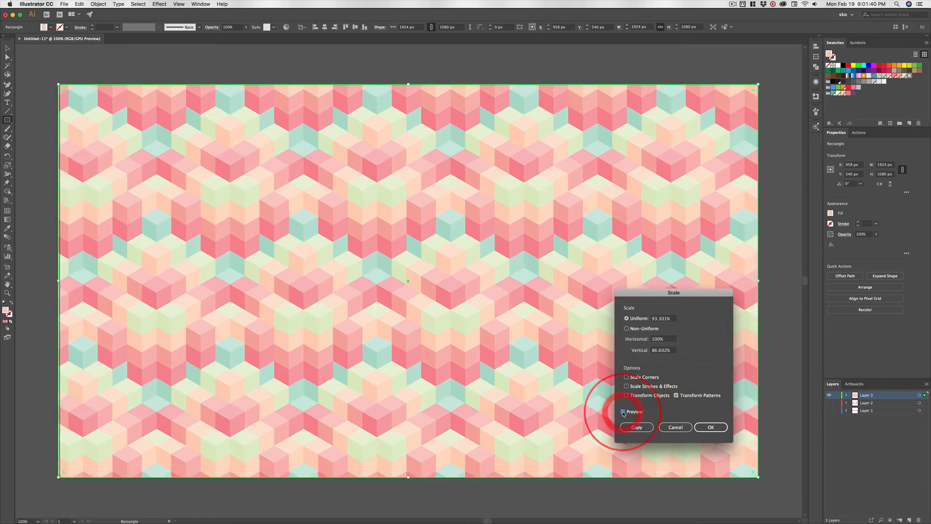
Set the uniform scale of the pattern fill to 120% and apply it.
{"action": "left_click", "coordinate": [662, 318]}
{"action": "type", "text": "120"}
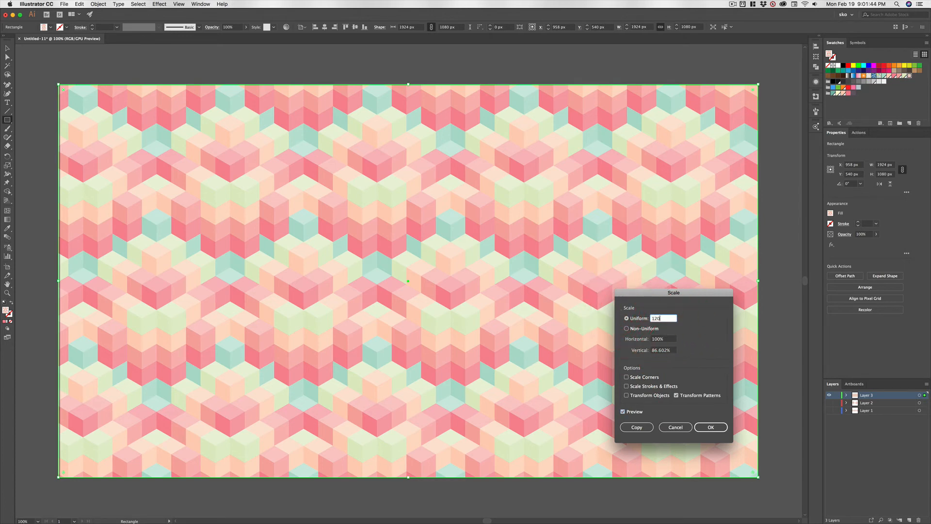
{"action": "key", "text": "Tab"}
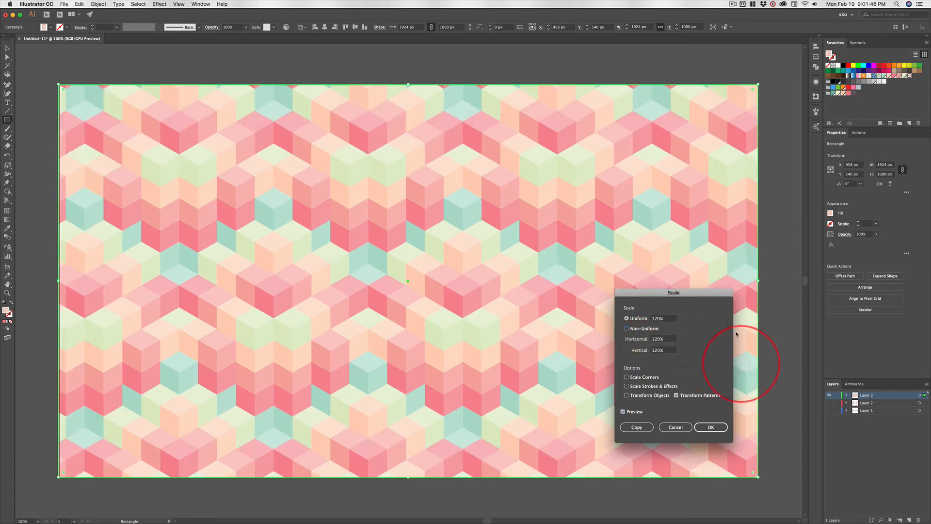
{"action": "left_click", "coordinate": [711, 427]}
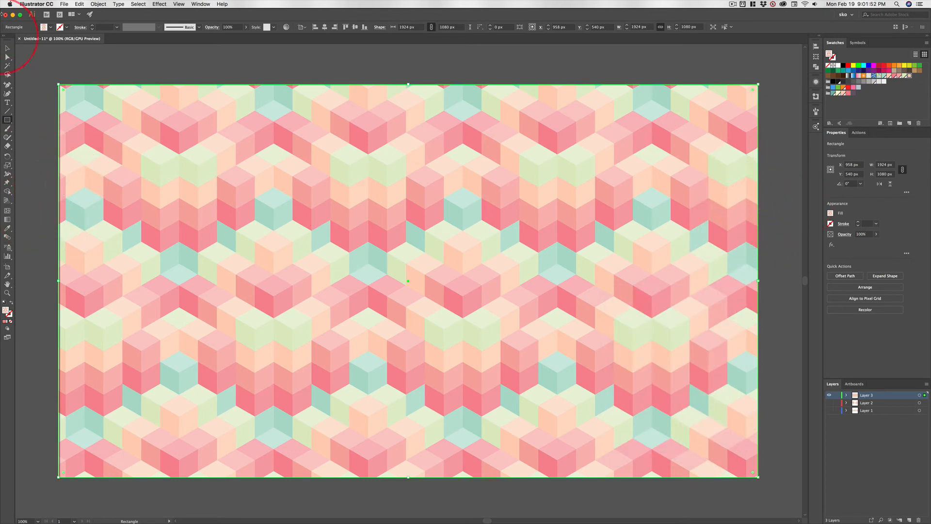
Open Move for the rectangle's pattern, reset the horizontal and vertical offsets to 0 px, and place the dialog clear of the artwork.
{"action": "left_click", "coordinate": [6, 48]}
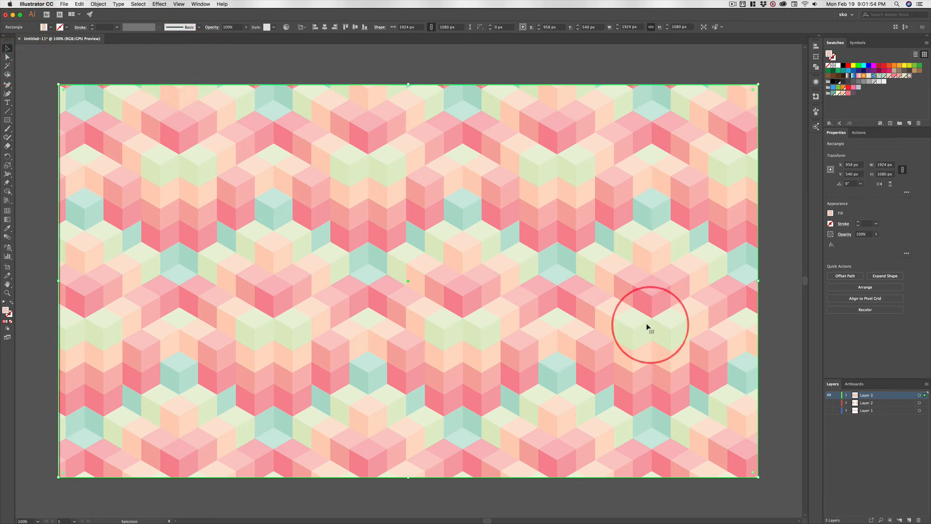
{"action": "key", "text": "Return"}
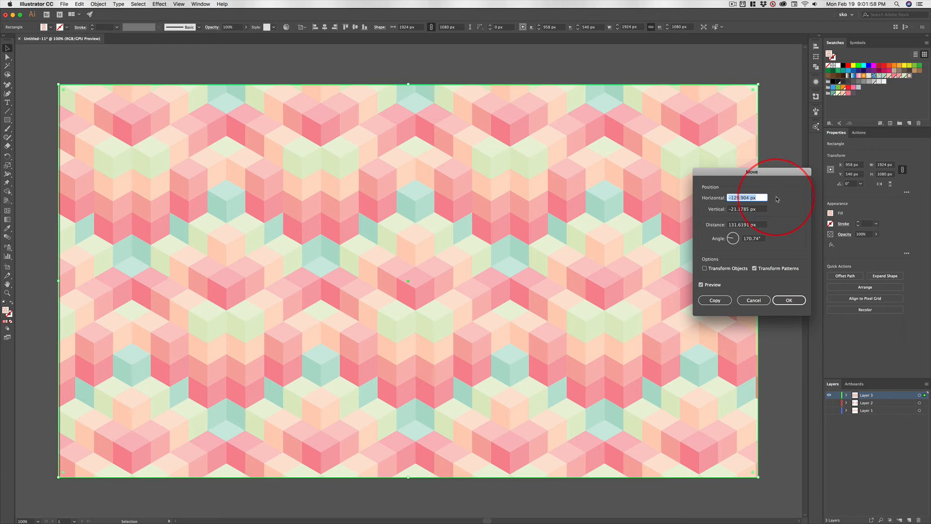
{"action": "type", "text": "0"}
{"action": "key", "text": "Tab"}
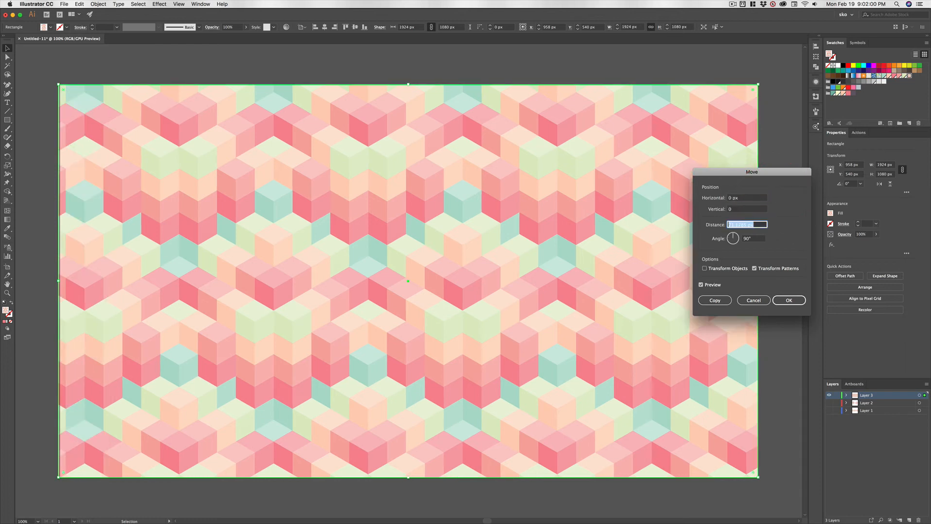
{"action": "left_click", "coordinate": [751, 197]}
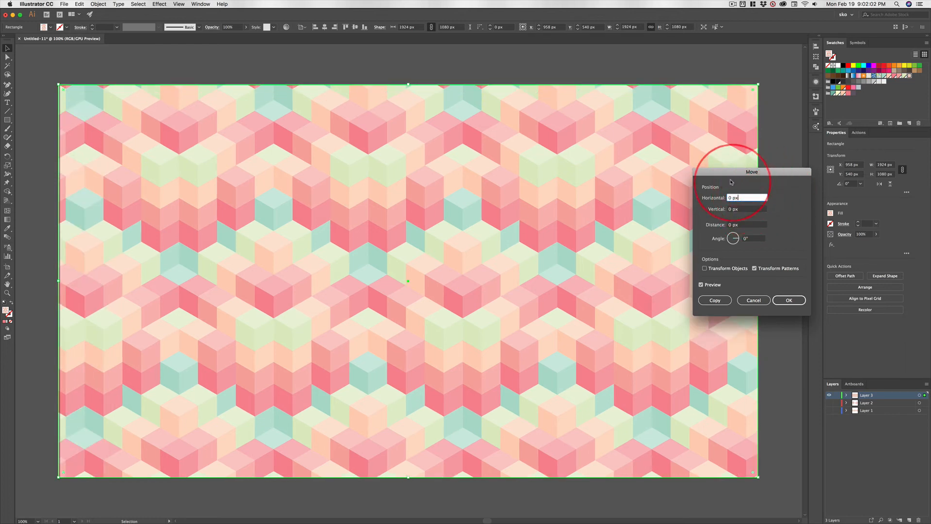
{"action": "left_click_drag", "start_coordinate": [727, 173], "coordinate": [821, 159]}
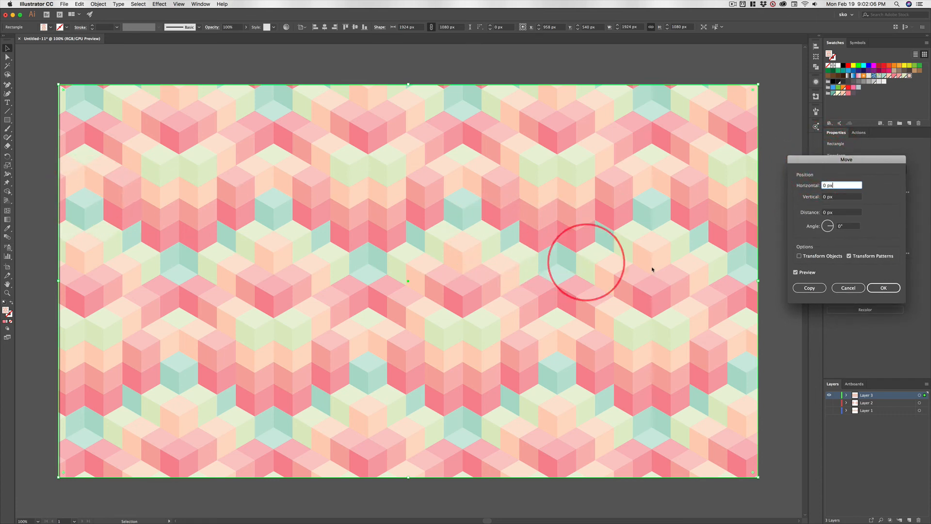
Shift the pattern fill horizontally in 1 px increments to an offset of 9 px.
{"action": "key", "text": "Up"}
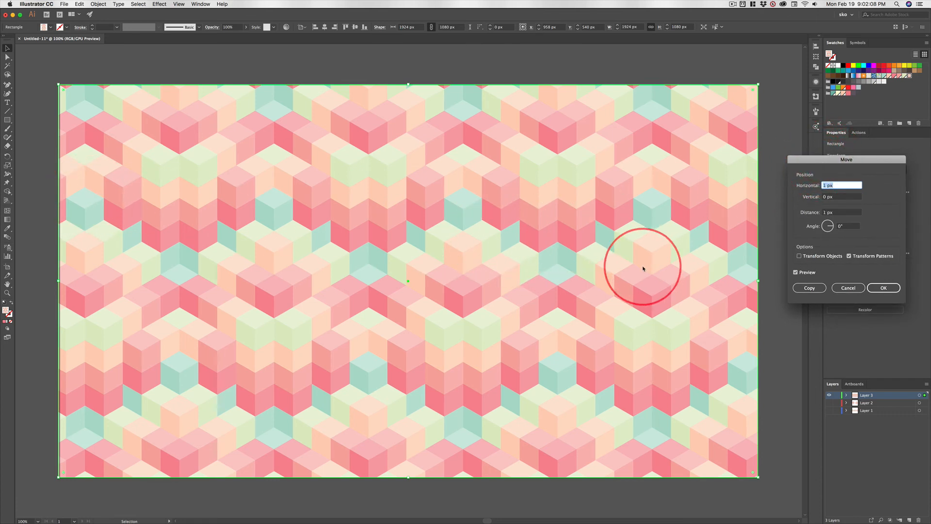
{"action": "key", "text": "Up"}
{"action": "key", "text": "Up"}
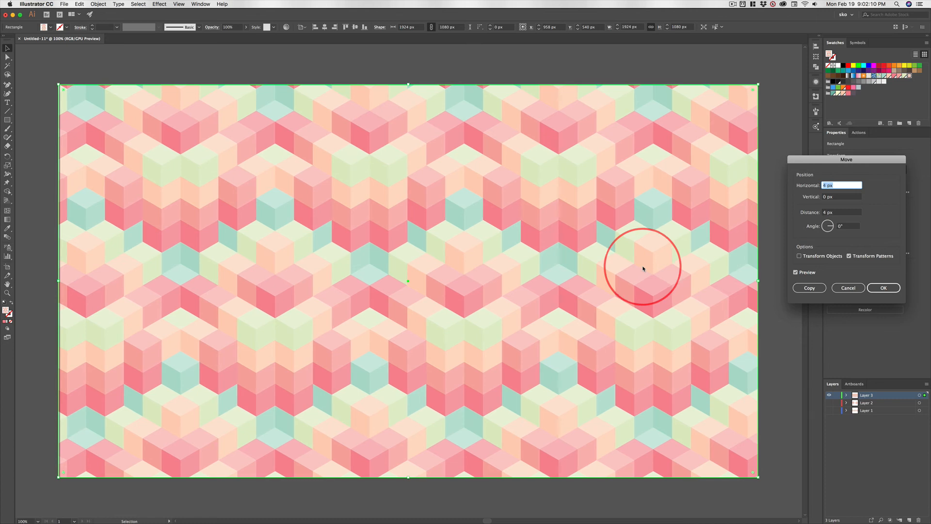
{"action": "key", "text": "Up"}
{"action": "key", "text": "Up"}
{"action": "key", "text": "Up"}
{"action": "key", "text": "Up"}
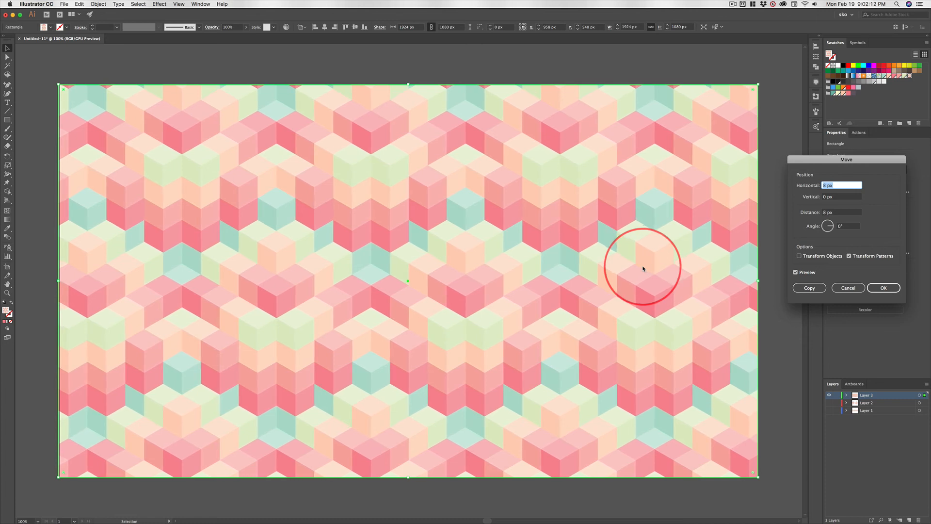
{"action": "key", "text": "Up"}
{"action": "key", "text": "Tab"}
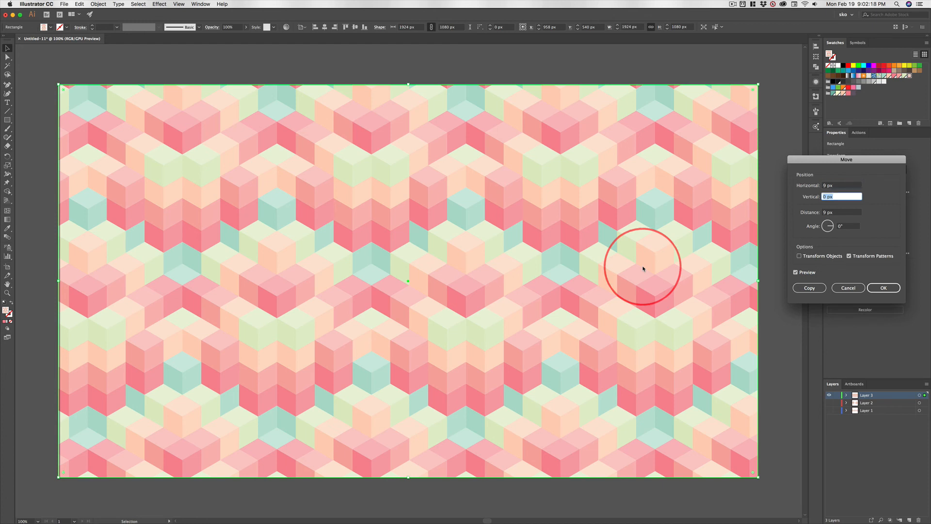
Shift the pattern fill vertically in 1 px increments to an offset of -12 px and apply the move.
{"action": "key", "text": "Down"}
{"action": "key", "text": "Down"}
{"action": "key", "text": "Down"}
{"action": "key", "text": "Down"}
{"action": "key", "text": "Down"}
{"action": "key", "text": "Down"}
{"action": "key", "text": "Down"}
{"action": "key", "text": "Down"}
{"action": "key", "text": "Down"}
{"action": "key", "text": "Down"}
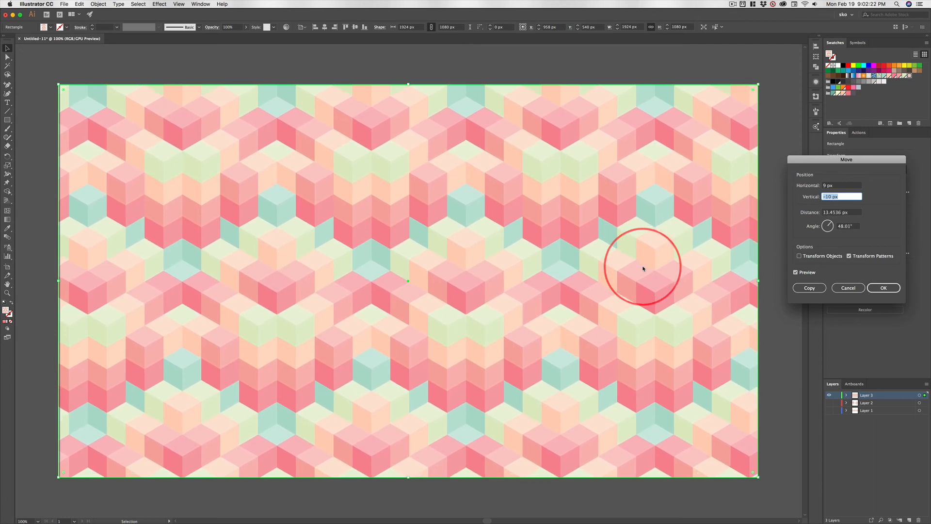
{"action": "key", "text": "Down"}
{"action": "key", "text": "Down"}
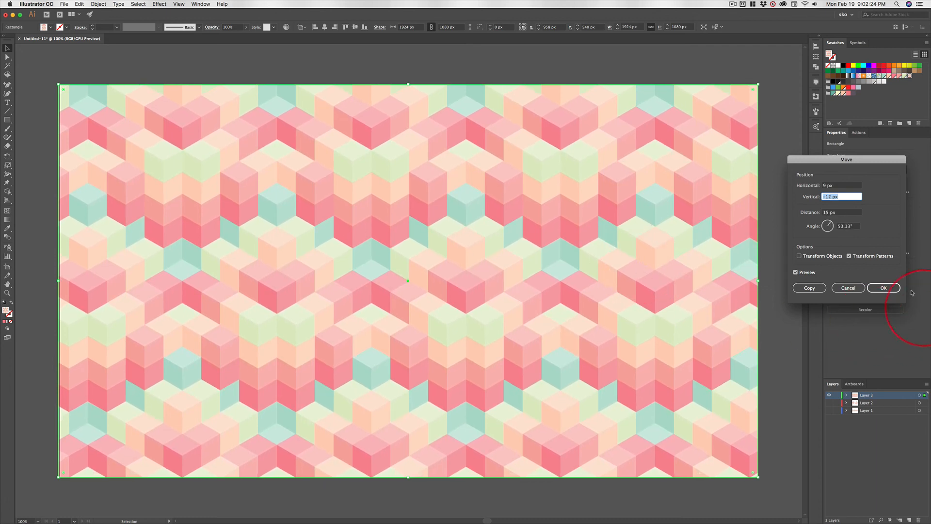
{"action": "left_click", "coordinate": [883, 287]}
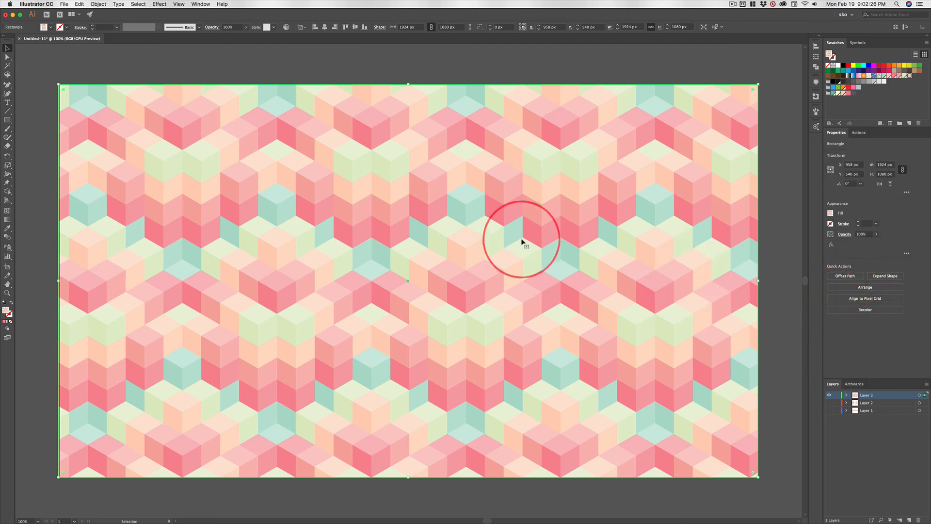